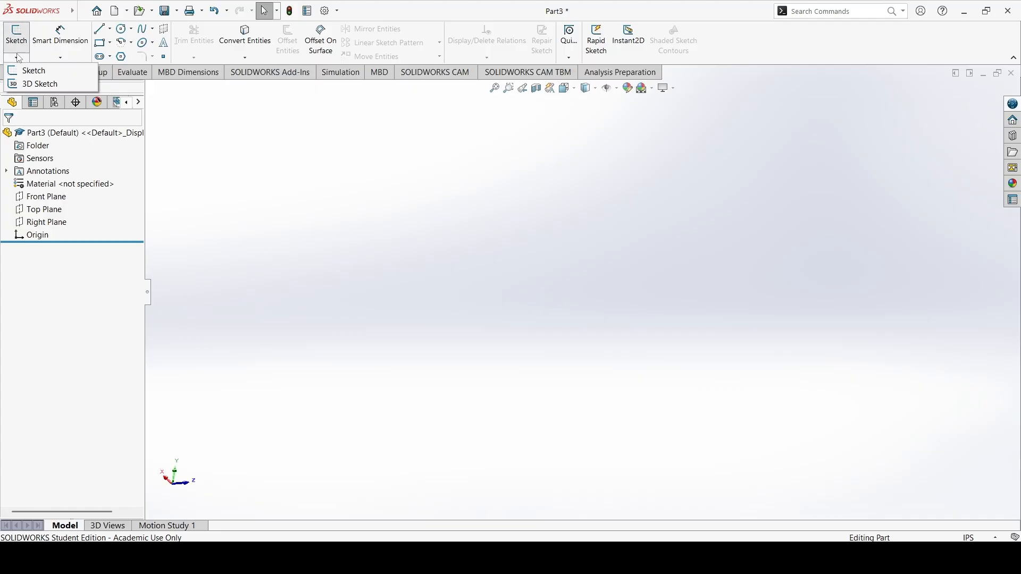
- Start a 3D sketch and draw a line about 8.29 in long from the origin in the XY plane
left_click(30, 84)
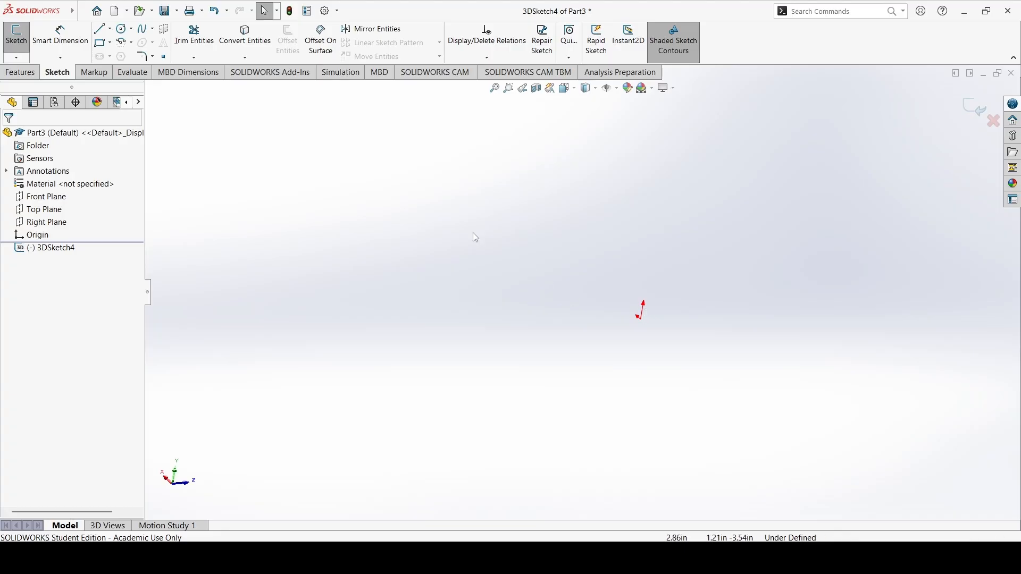
left_click(101, 33)
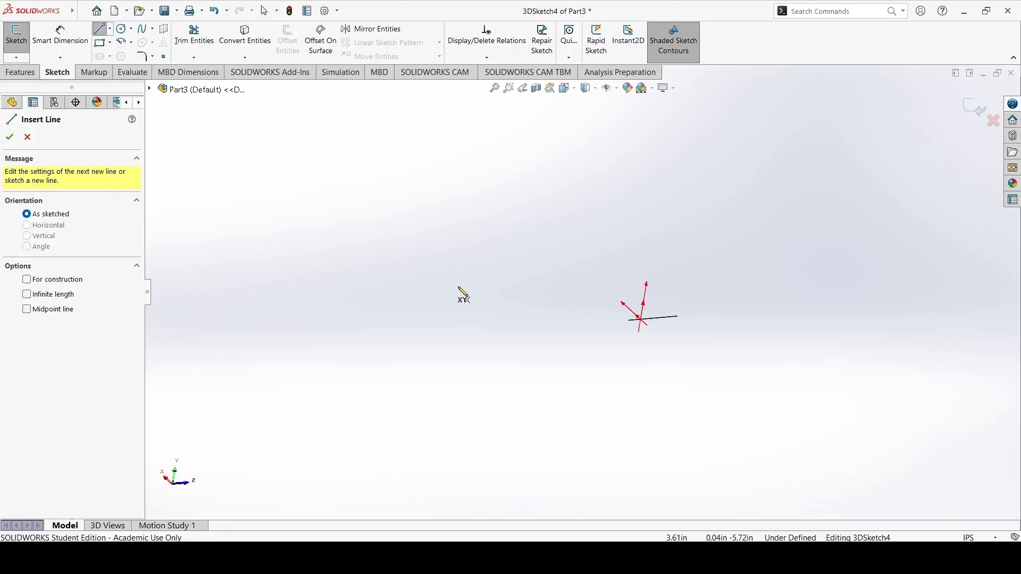
left_click(641, 319)
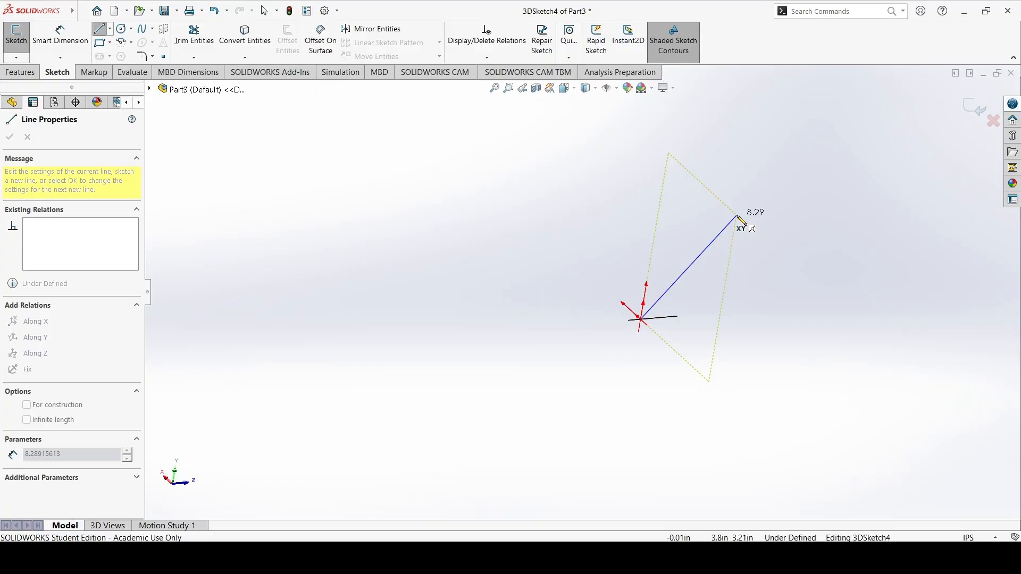
left_click(737, 217)
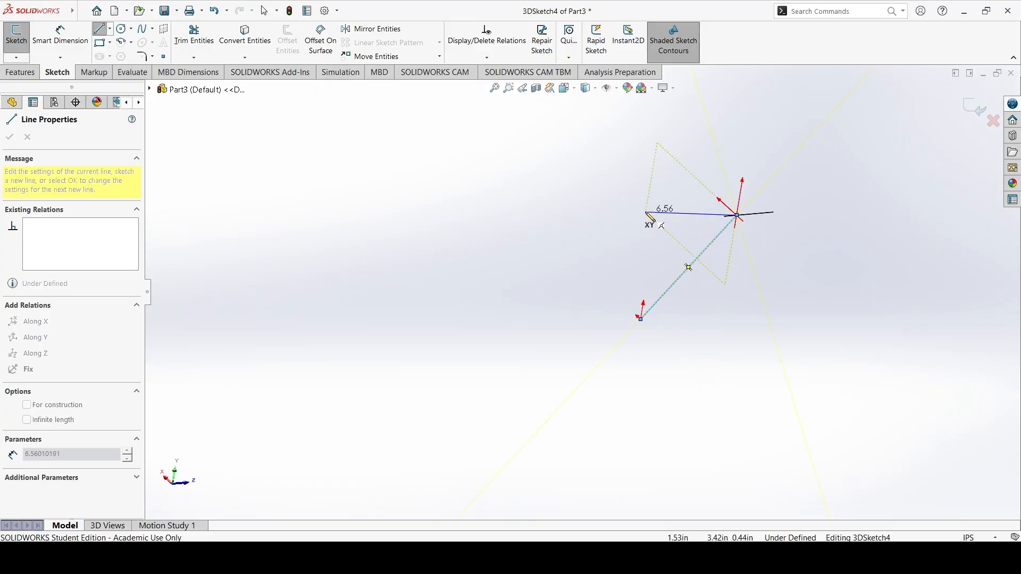
- Draw a second connected line from the first line's free end in the YZ plane and end the line chain
middle_click_drag(640, 212, 605, 194)
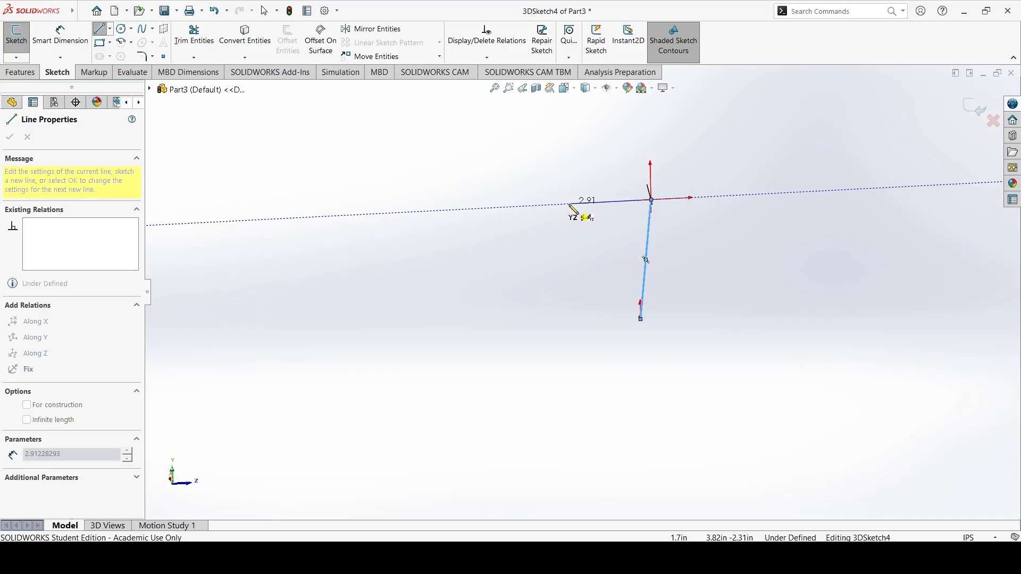
mouse_move(573, 209)
middle_mouse_down()
mouse_move(662, 245)
mouse_move(814, 269)
mouse_move(815, 333)
mouse_move(859, 337)
mouse_move(856, 347)
middle_mouse_up()
mouse_move(627, 233)
middle_mouse_down()
mouse_move(653, 274)
mouse_move(616, 255)
mouse_move(637, 233)
mouse_move(598, 197)
mouse_move(584, 235)
mouse_move(574, 212)
mouse_move(608, 288)
mouse_move(584, 302)
mouse_move(569, 287)
mouse_move(585, 229)
mouse_move(573, 208)
middle_mouse_up()
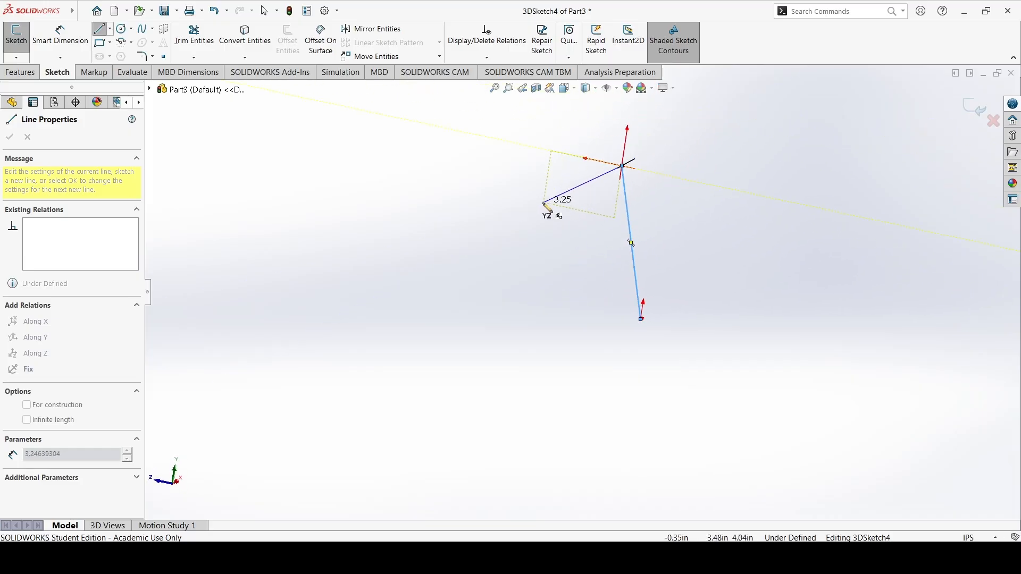
left_click(522, 218)
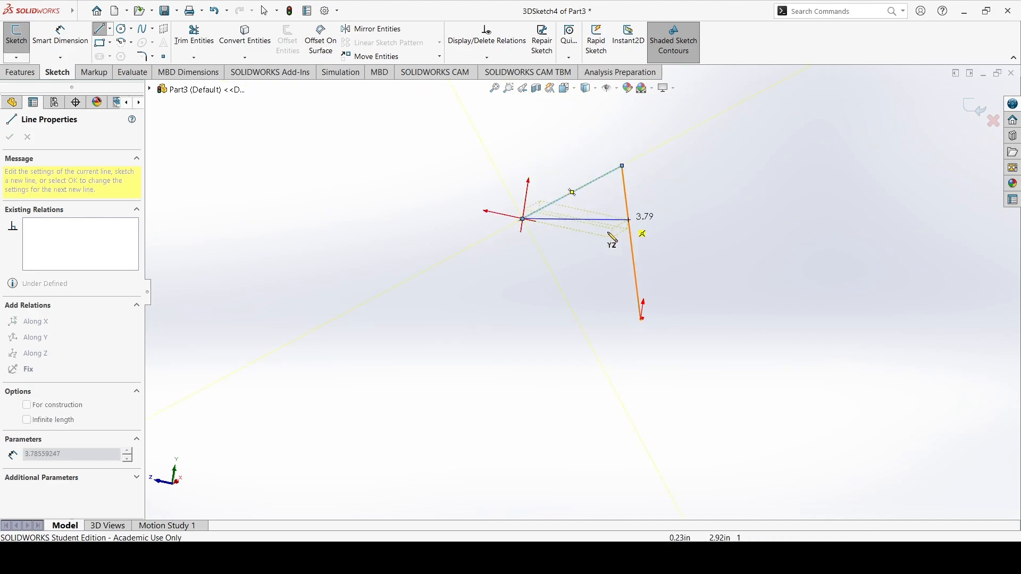
key("Escape")
- Move the second line's free endpoint to about X -4.9, Y 2.08, Z 1.52 in
mouse_move(524, 223)
middle_mouse_down()
mouse_move(567, 228)
mouse_move(592, 260)
mouse_move(590, 314)
mouse_move(570, 289)
mouse_move(615, 218)
mouse_move(645, 198)
mouse_move(624, 214)
mouse_move(486, 234)
middle_mouse_up()
mouse_move(455, 230)
left_mouse_down()
mouse_move(488, 224)
mouse_move(482, 200)
left_mouse_up()
middle_click_drag(482, 201, 654, 216)
mouse_move(704, 210)
left_mouse_down()
mouse_move(708, 237)
mouse_move(667, 295)
mouse_move(659, 290)
left_mouse_up()
mouse_move(755, 212)
middle_mouse_down()
mouse_move(535, 241)
mouse_move(580, 299)
middle_mouse_up()
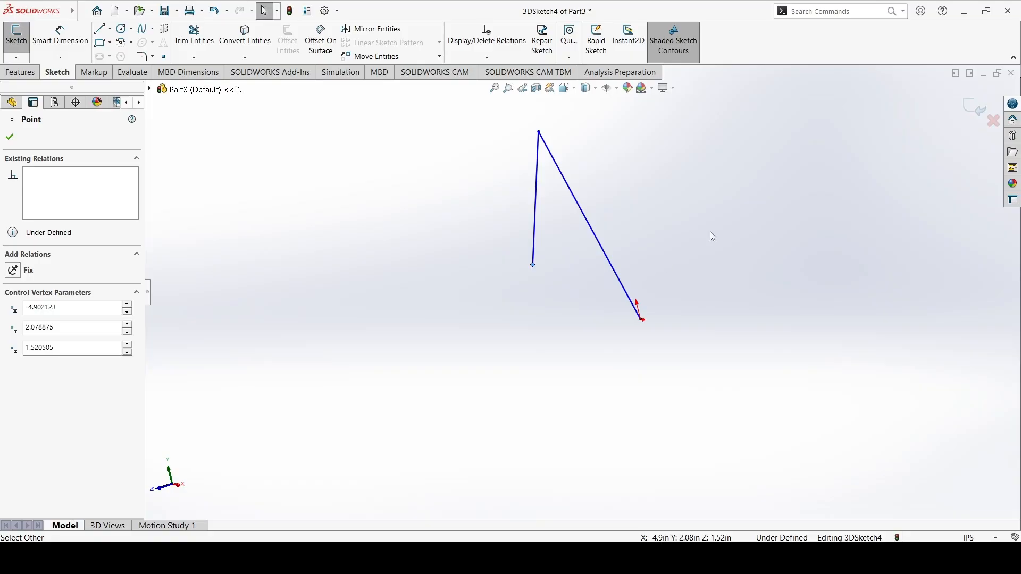
key("Escape")
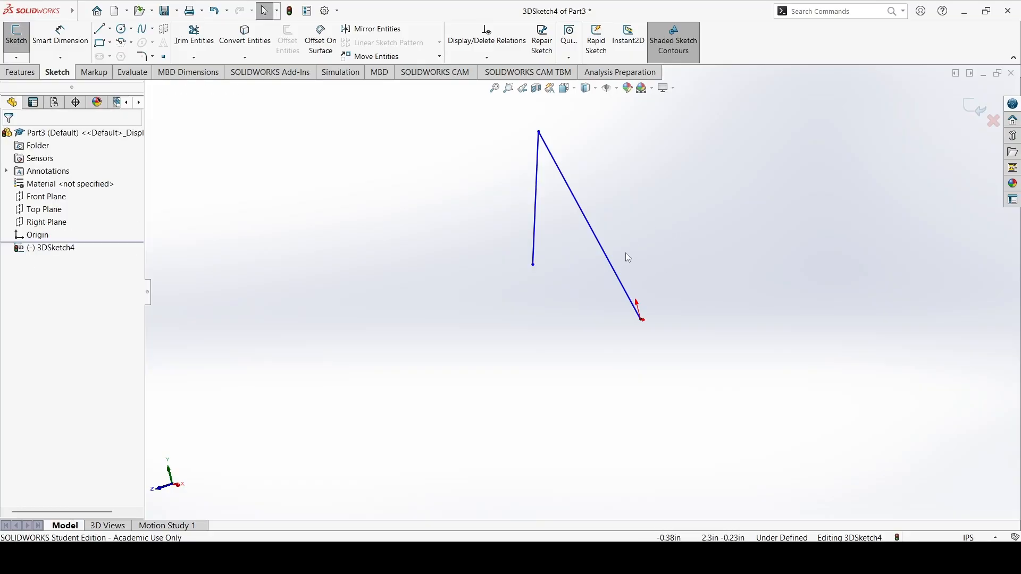
- Draw a construction centerline about 6.94 in long starting at the origin
left_click(111, 31)
left_click(130, 55)
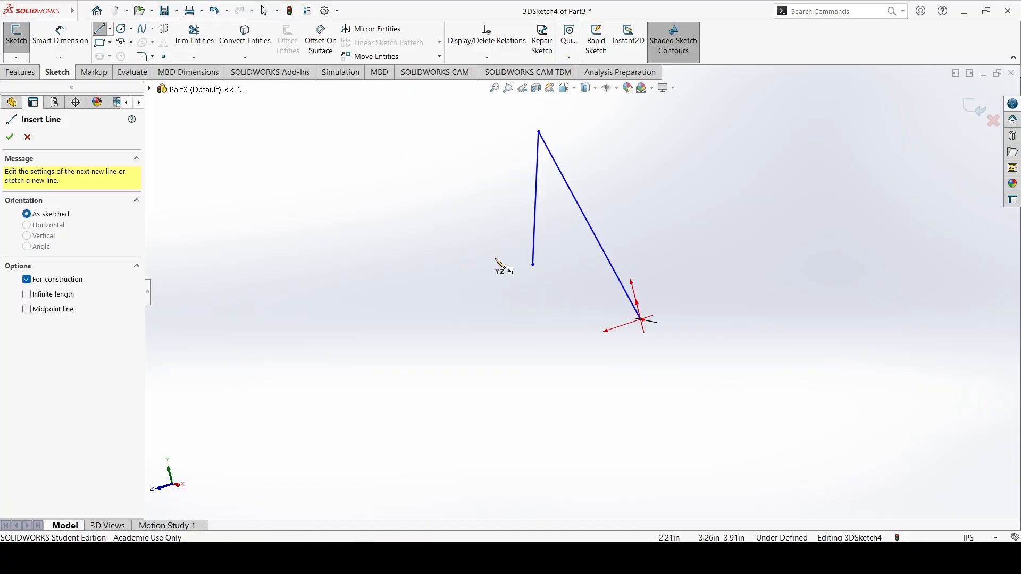
middle_click_drag(645, 331, 699, 357)
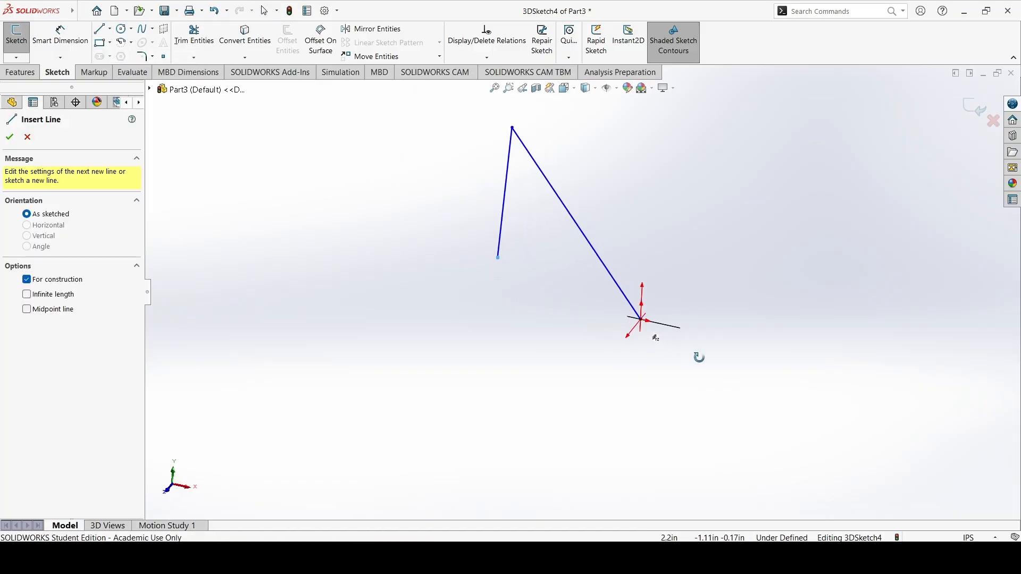
left_click(641, 320)
mouse_move(532, 298)
middle_mouse_down()
mouse_move(552, 299)
mouse_move(601, 342)
mouse_move(617, 410)
mouse_move(617, 383)
mouse_move(727, 386)
mouse_move(643, 417)
mouse_move(656, 413)
middle_mouse_up()
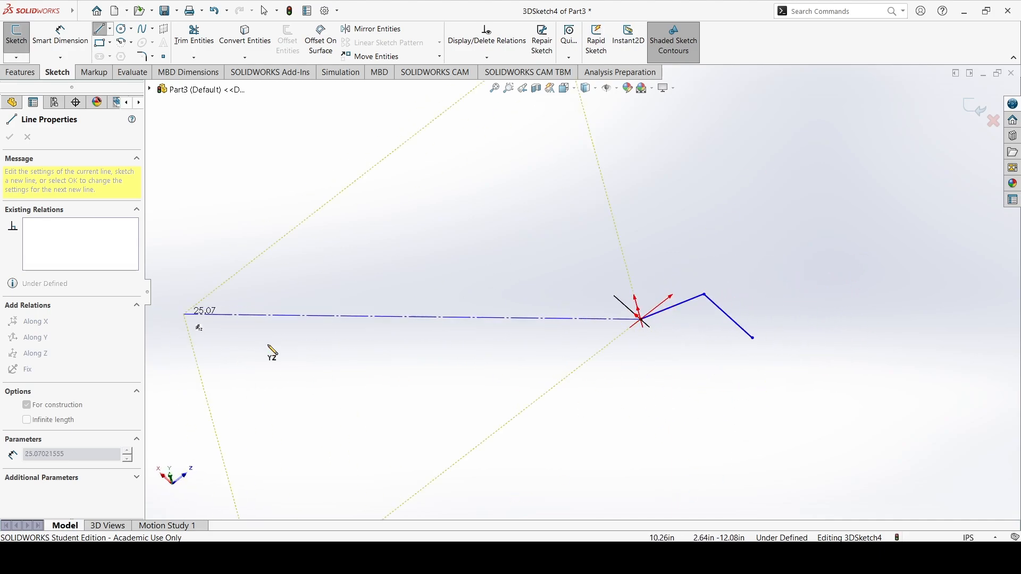
left_click(713, 399)
key("Escape")
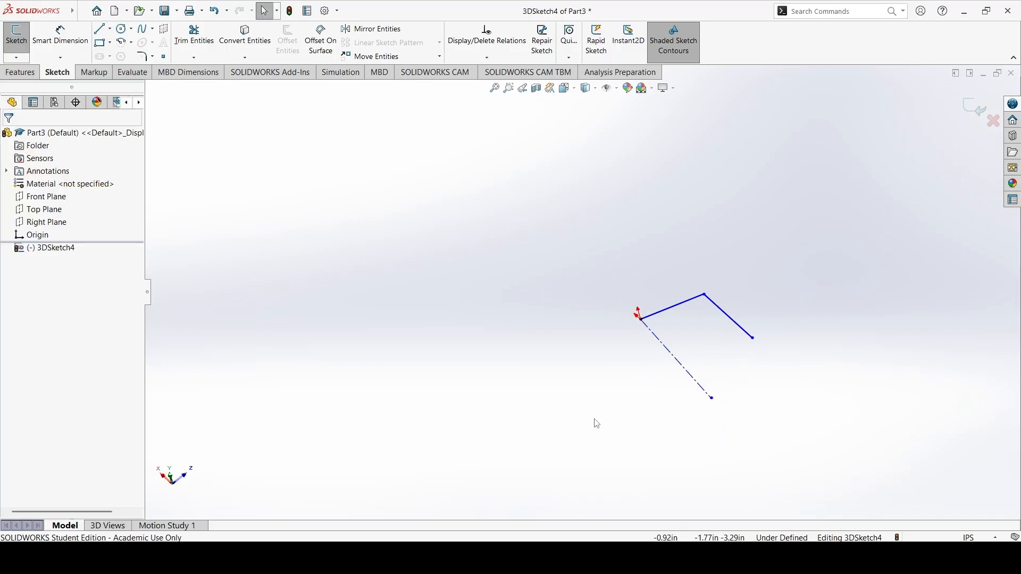
- Constrain the centerline with an Along X relation and accept its properties
left_click(670, 354)
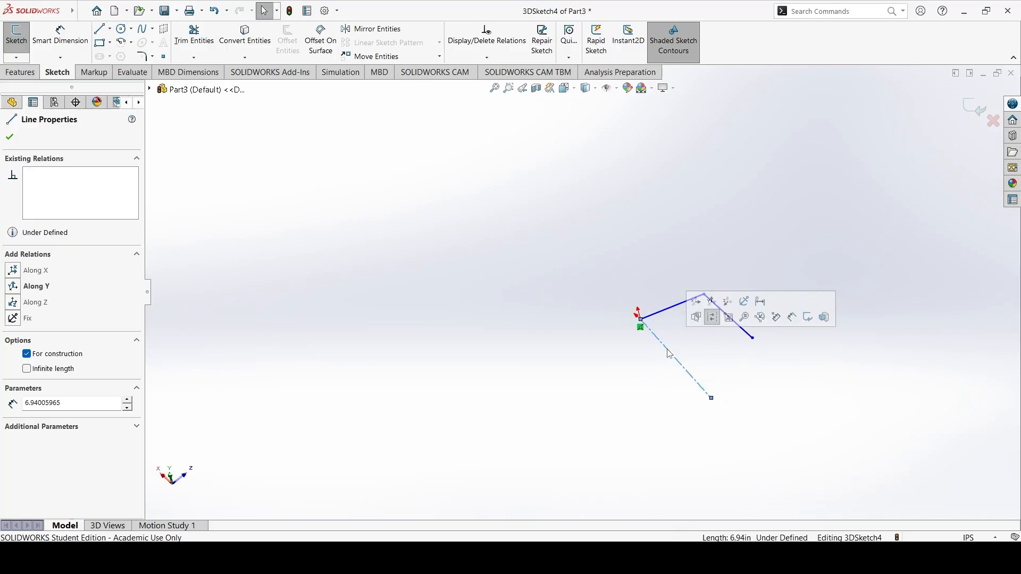
left_click(29, 274)
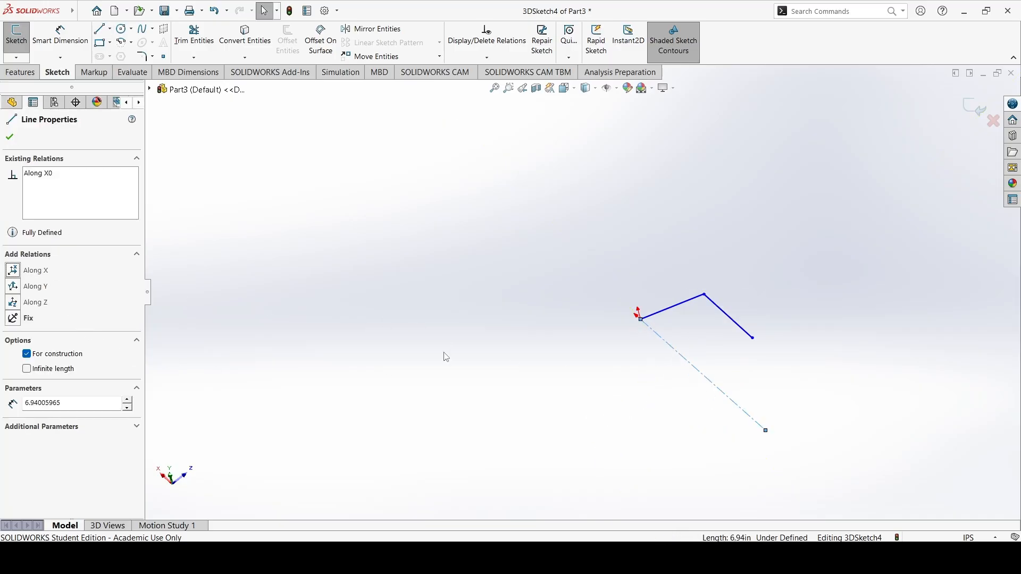
double_click(50, 402)
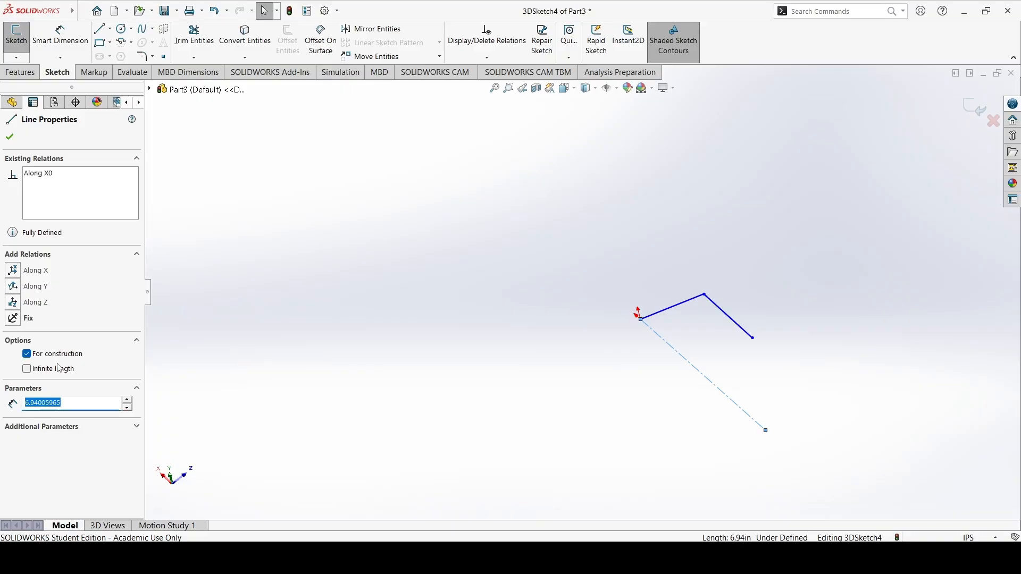
left_click(10, 137)
- Move the second line's free endpoint close to the centerline's outer end
mouse_move(667, 394)
middle_mouse_down()
mouse_move(724, 328)
mouse_move(719, 290)
mouse_move(677, 333)
mouse_move(617, 332)
middle_mouse_up()
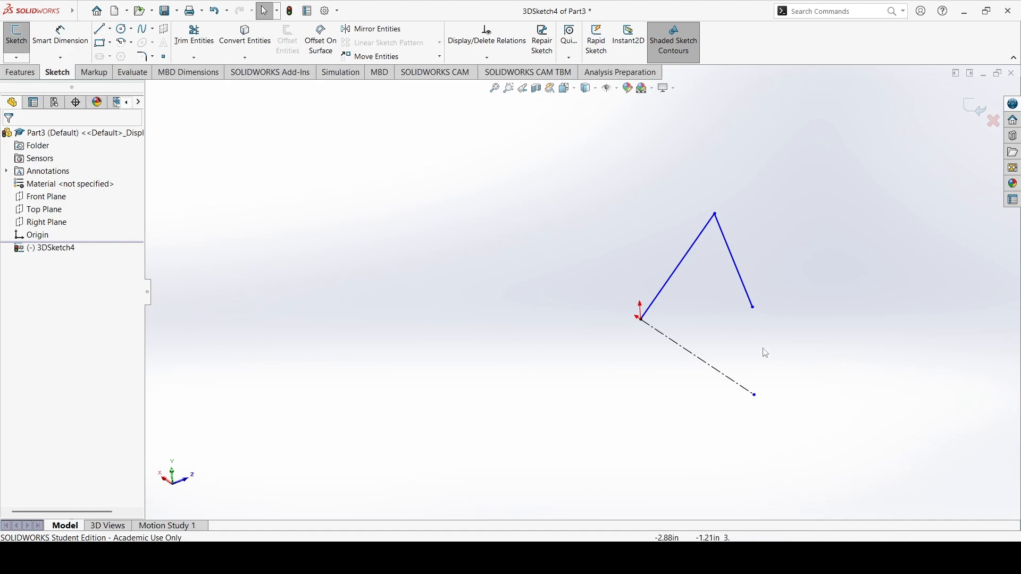
left_click_drag(757, 313, 780, 393)
left_click(881, 439)
- Dimension the distance between the centerline's outer endpoint and the second solid line as 2 in
mouse_move(809, 394)
middle_mouse_down()
mouse_move(790, 360)
mouse_move(736, 353)
mouse_move(754, 380)
mouse_move(673, 337)
middle_mouse_up()
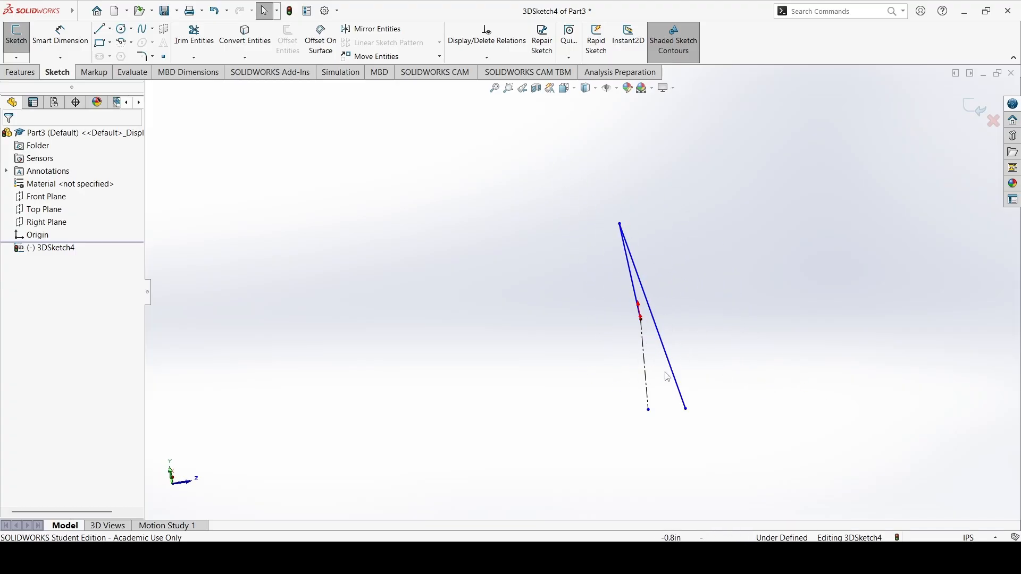
mouse_move(662, 416)
middle_mouse_down()
mouse_move(651, 372)
mouse_move(643, 394)
middle_mouse_up()
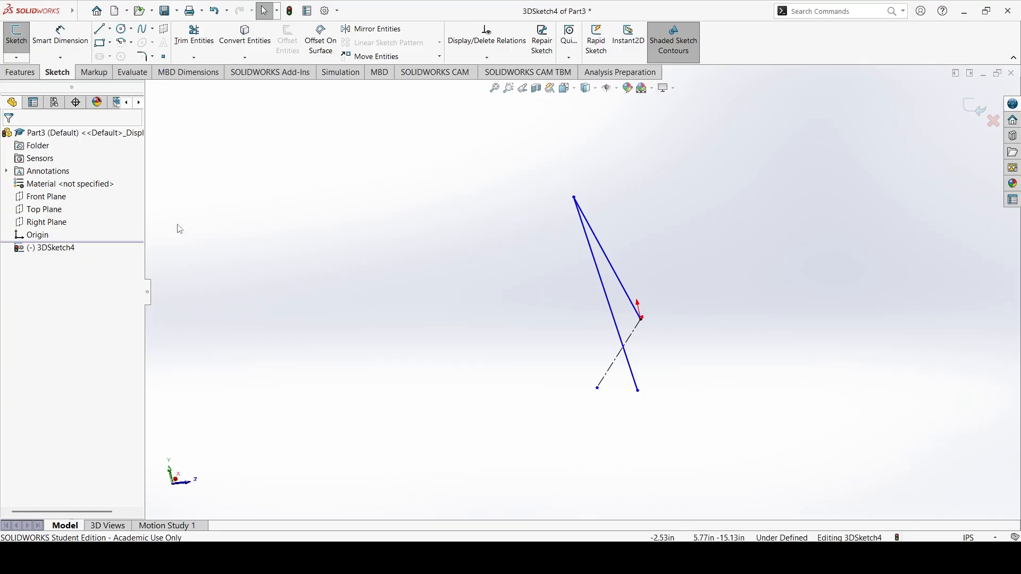
left_click(61, 47)
left_click(62, 58)
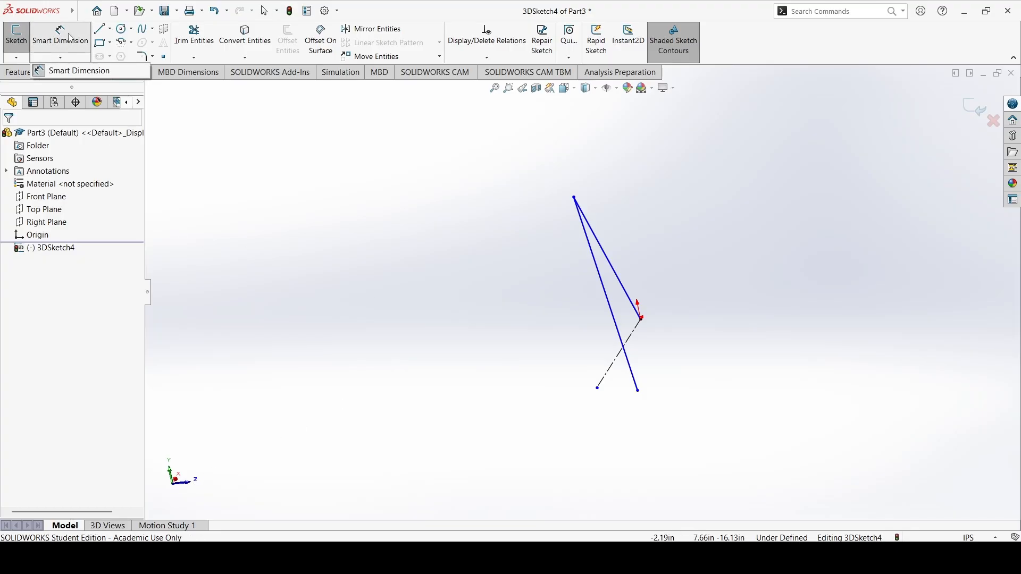
left_click(68, 70)
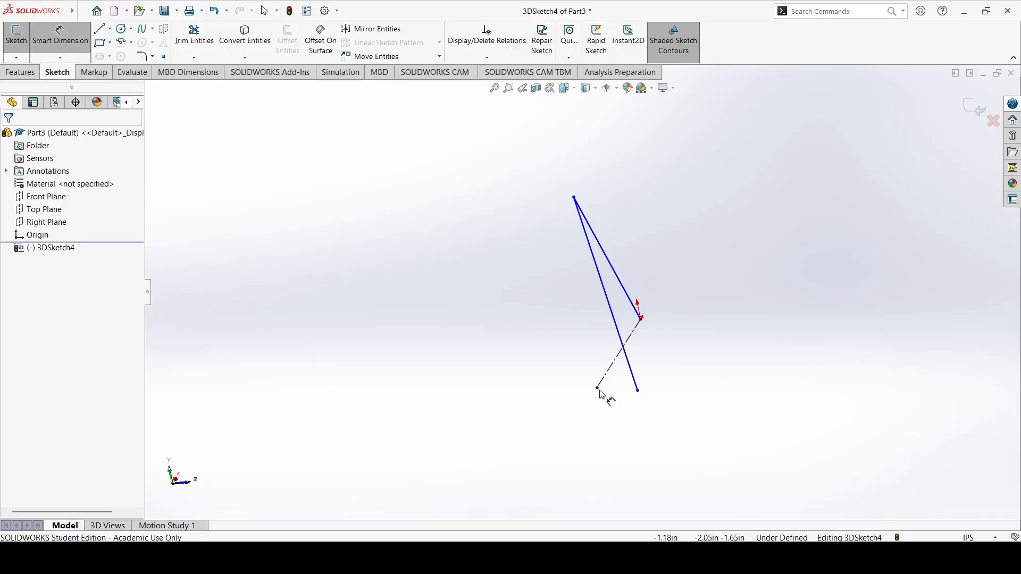
left_click(598, 389)
left_click(640, 393)
mouse_move(645, 417)
middle_mouse_down()
mouse_move(658, 424)
mouse_move(659, 445)
mouse_move(707, 408)
mouse_move(708, 356)
mouse_move(722, 407)
middle_mouse_up()
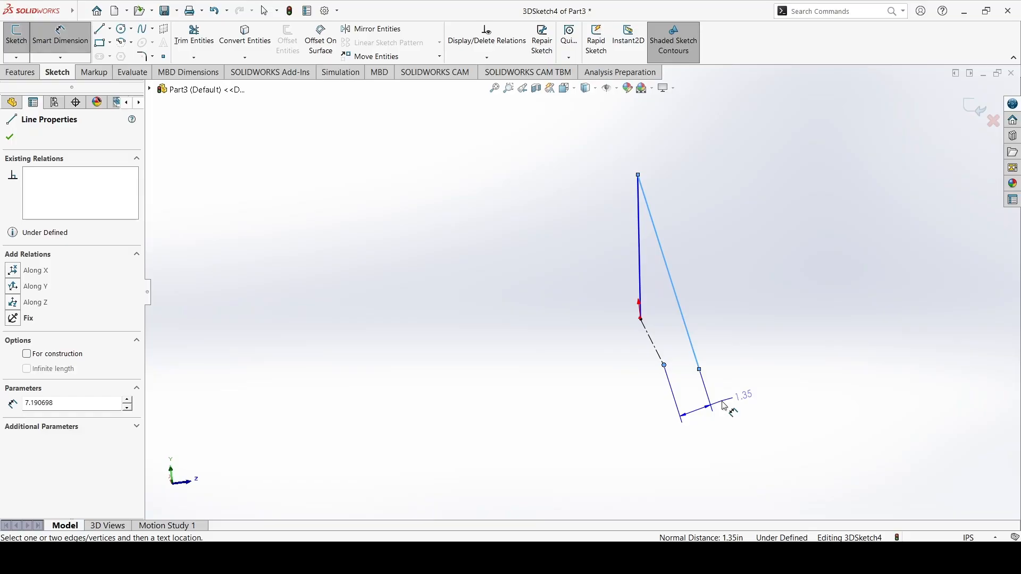
scroll(724, 407, "down", 3)
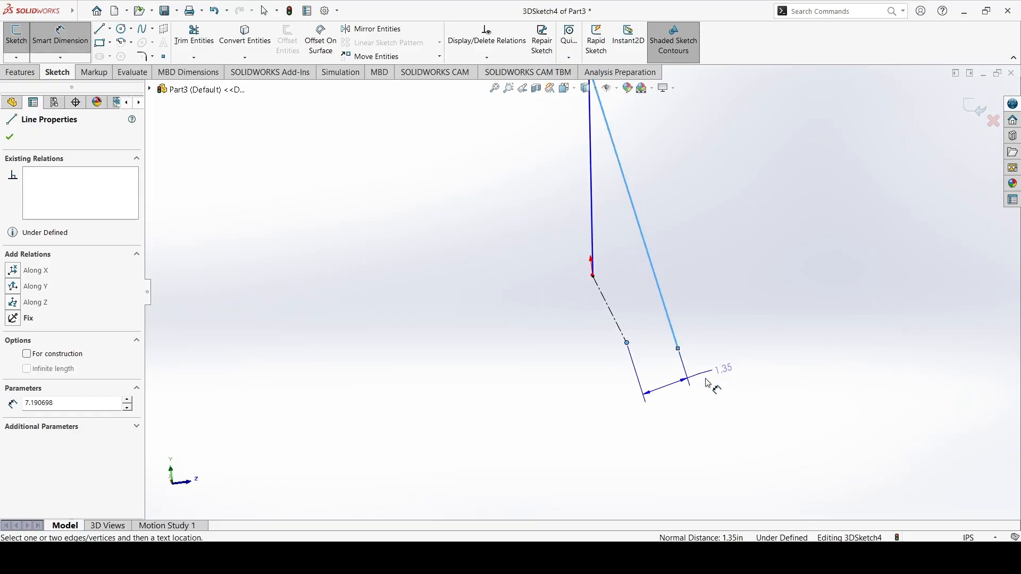
mouse_move(670, 379)
middle_mouse_down()
mouse_move(646, 287)
mouse_move(620, 293)
mouse_move(622, 312)
mouse_move(654, 282)
mouse_move(639, 297)
middle_mouse_up()
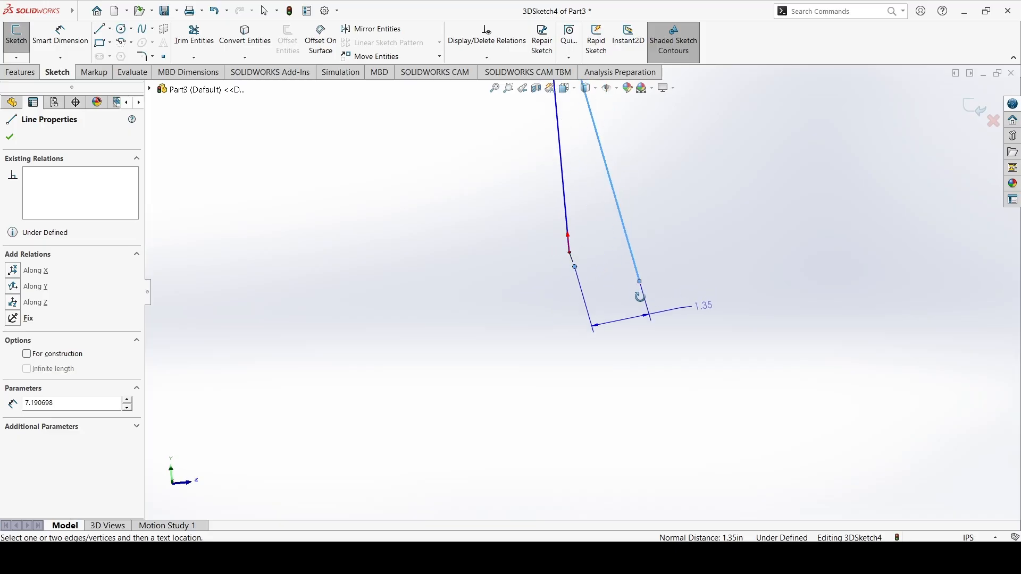
left_click(697, 311)
type("2")
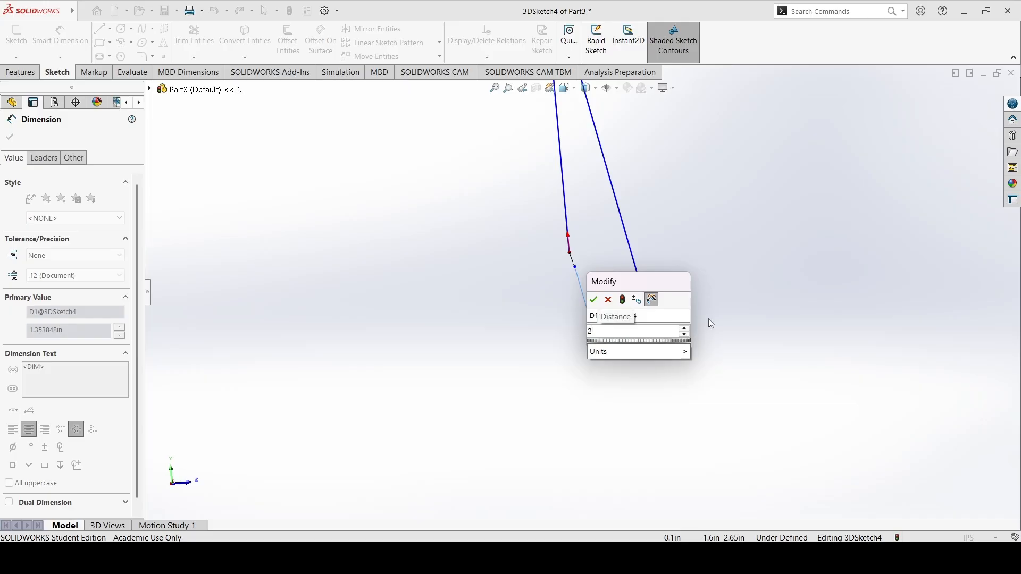
key("Return")
- Reposition the second line's free endpoint away from the centerline's end to test its remaining freedom
mouse_move(622, 314)
middle_mouse_down()
mouse_move(608, 298)
mouse_move(630, 318)
mouse_move(615, 337)
middle_mouse_up()
key("Escape")
mouse_move(708, 311)
left_mouse_down()
mouse_move(735, 339)
mouse_move(698, 279)
mouse_move(645, 246)
mouse_move(670, 266)
mouse_move(703, 394)
mouse_move(766, 355)
mouse_move(766, 343)
left_mouse_up()
left_click(683, 238)
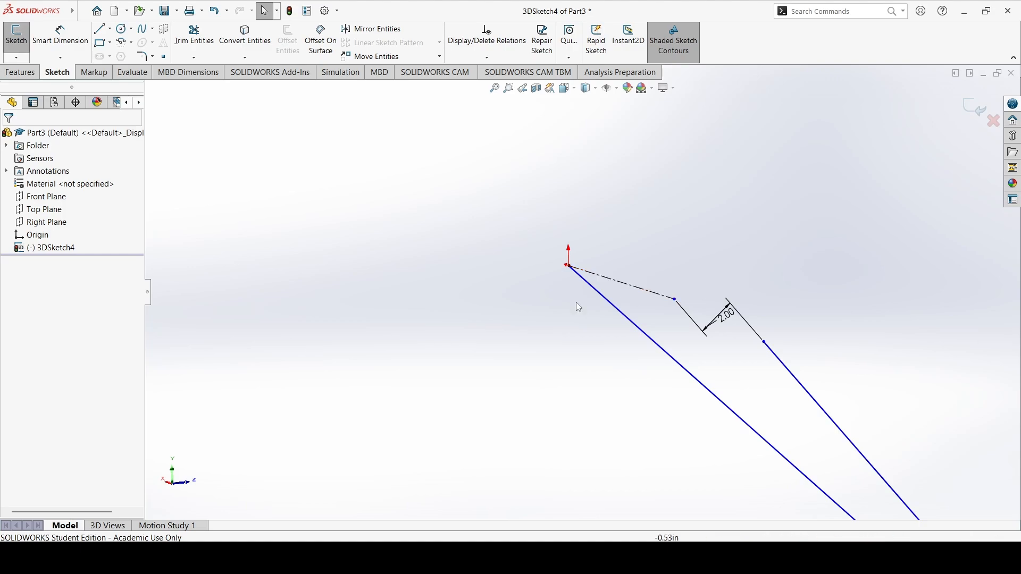
- Dimension the centerline's length as 7 in
left_click(70, 29)
left_click(650, 294)
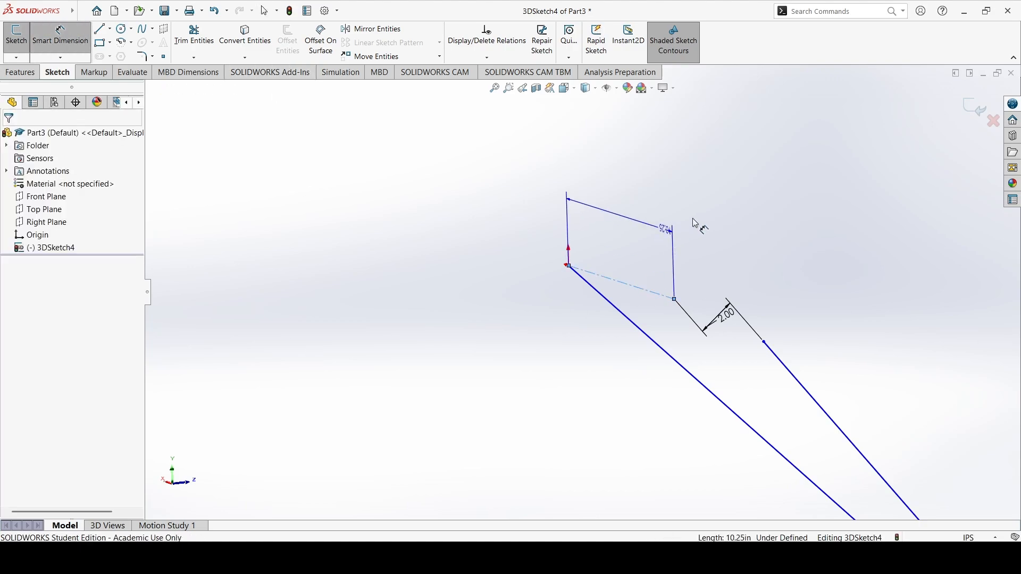
left_click(706, 214)
type("7")
key("Return")
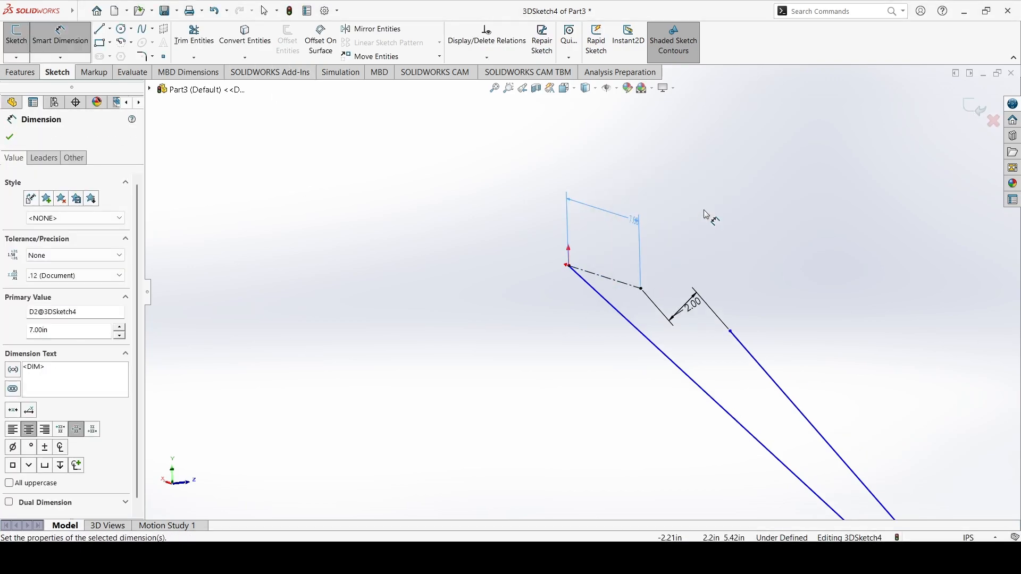
key("Escape")
- Reposition the second line's free endpoint, and move the vertex joining the two solid lines to about X 0.34, Y -0.66, Z 5.54 in
mouse_move(739, 382)
middle_mouse_down()
mouse_move(720, 378)
mouse_move(708, 417)
mouse_move(675, 326)
mouse_move(645, 431)
mouse_move(674, 325)
mouse_move(697, 337)
mouse_move(656, 285)
mouse_move(604, 320)
middle_mouse_up()
left_click(624, 302)
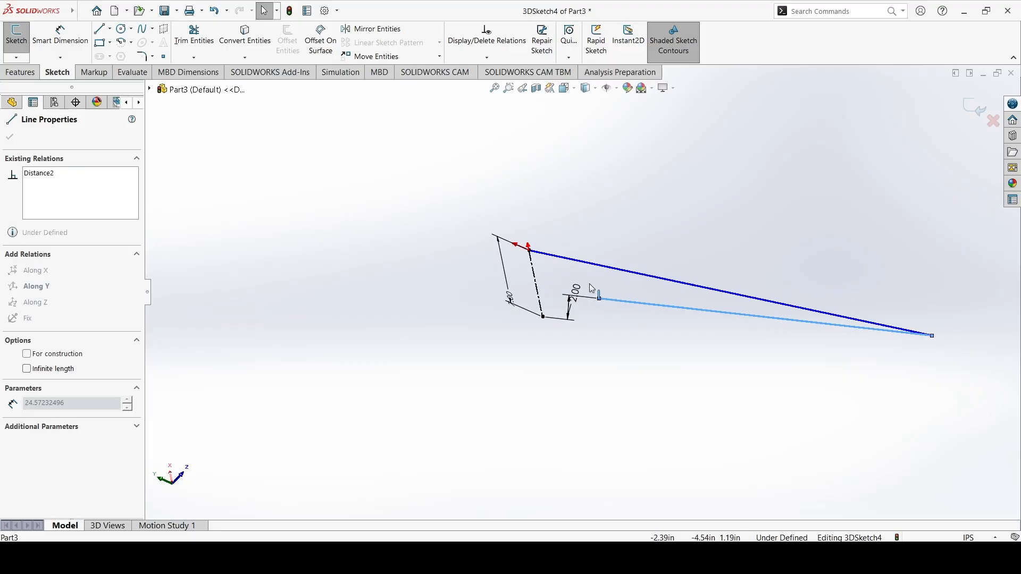
left_click(599, 298)
mouse_move(589, 300)
left_mouse_down()
mouse_move(539, 304)
mouse_move(551, 305)
left_mouse_up()
middle_click_drag(551, 305, 561, 271)
left_click_drag(579, 249, 585, 198)
mouse_move(489, 250)
middle_mouse_down()
mouse_move(599, 238)
mouse_move(657, 290)
mouse_move(678, 374)
mouse_move(610, 367)
middle_mouse_up()
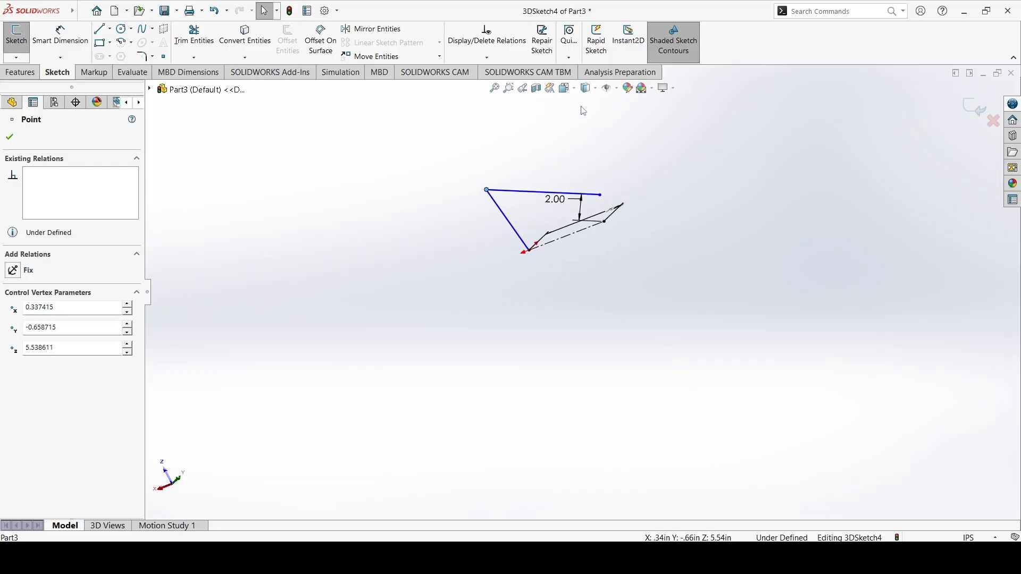
- Examine the sketch from several standard view directions, finishing in the isometric view
left_click(564, 87)
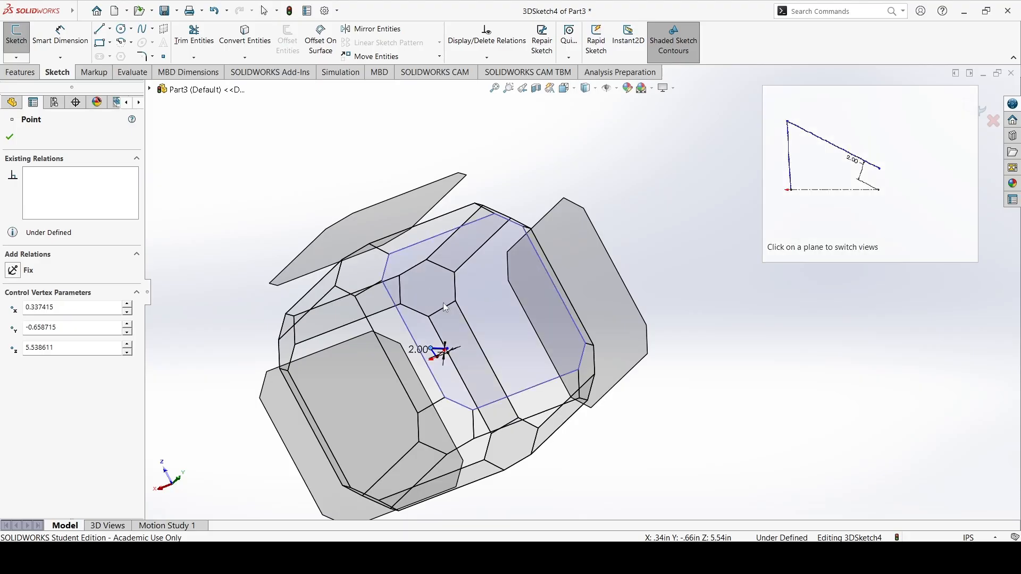
middle_click_drag(287, 340, 455, 293)
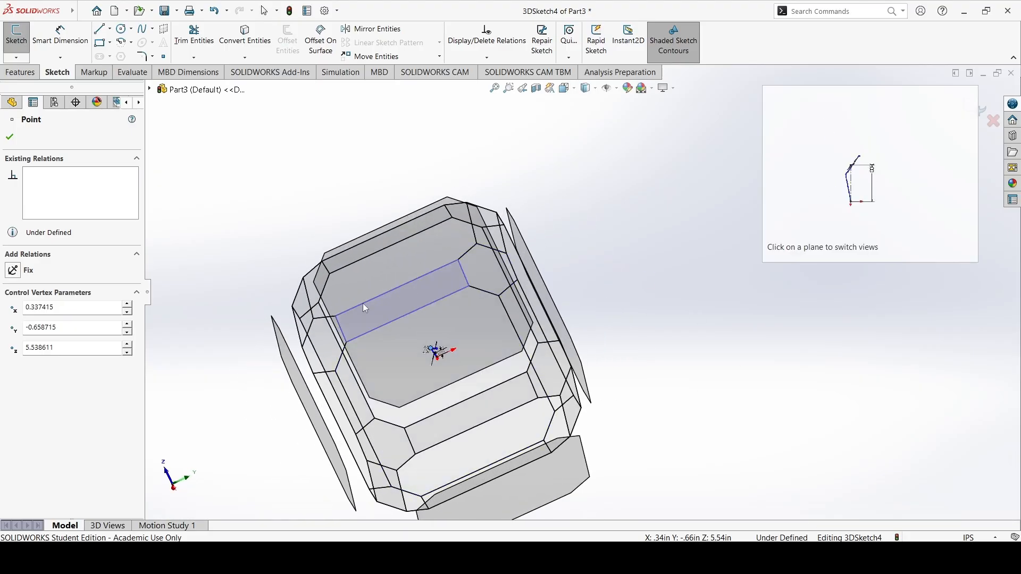
left_click(328, 339)
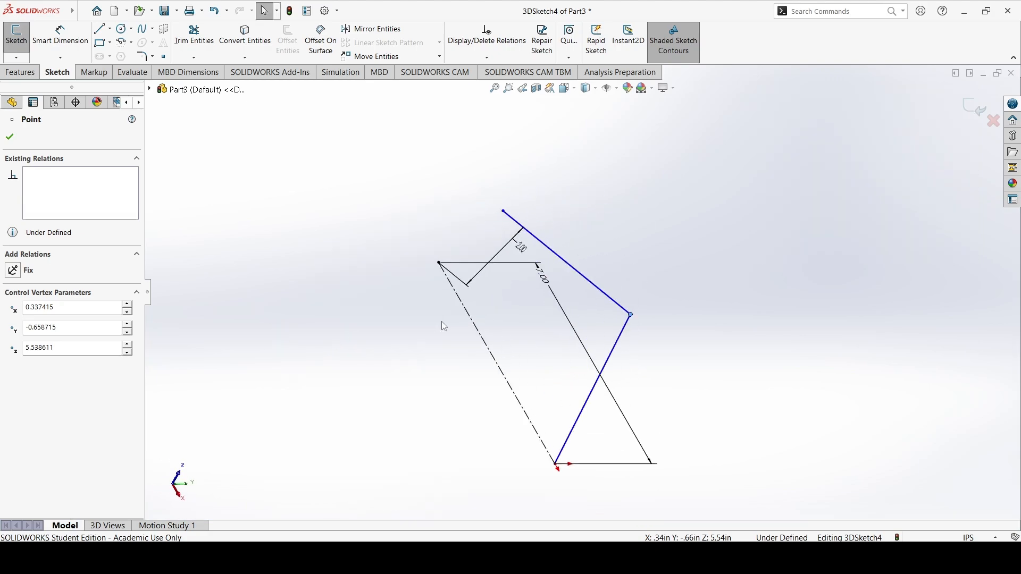
mouse_move(589, 424)
middle_mouse_down()
mouse_move(535, 335)
mouse_move(512, 342)
middle_mouse_up()
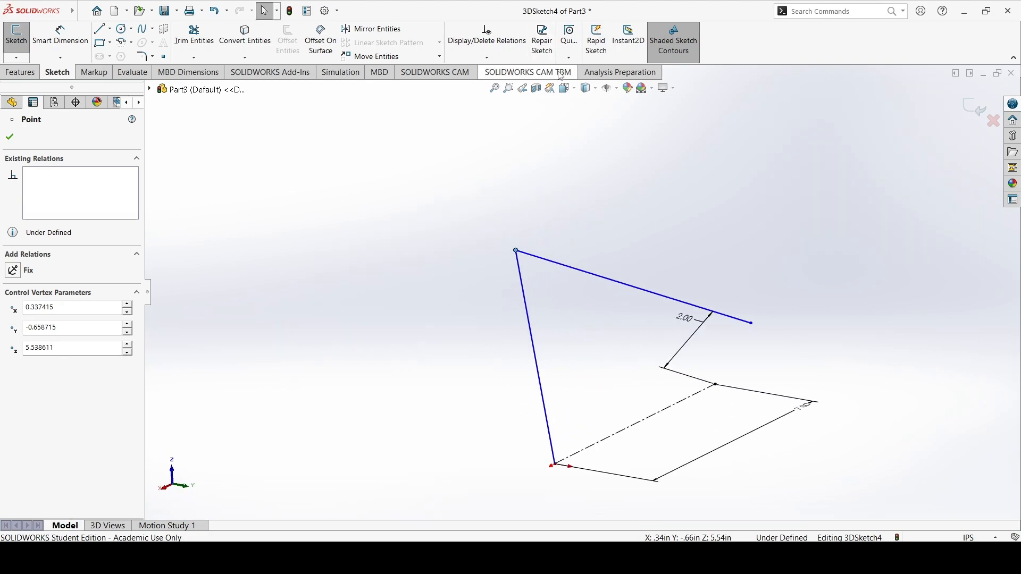
left_click(566, 90)
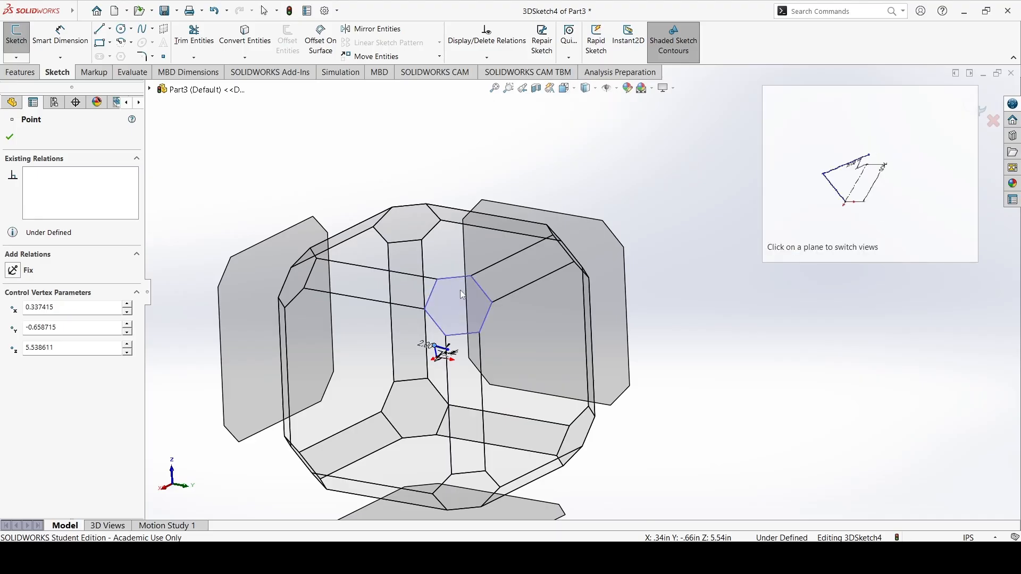
left_click(568, 258)
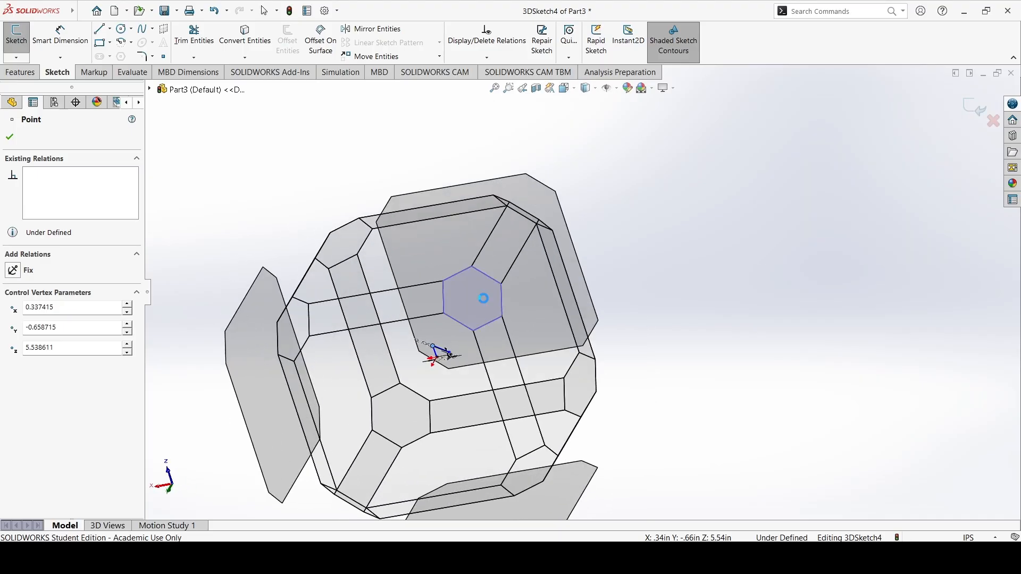
key("space")
left_click(483, 294)
middle_click_drag(587, 203, 483, 349)
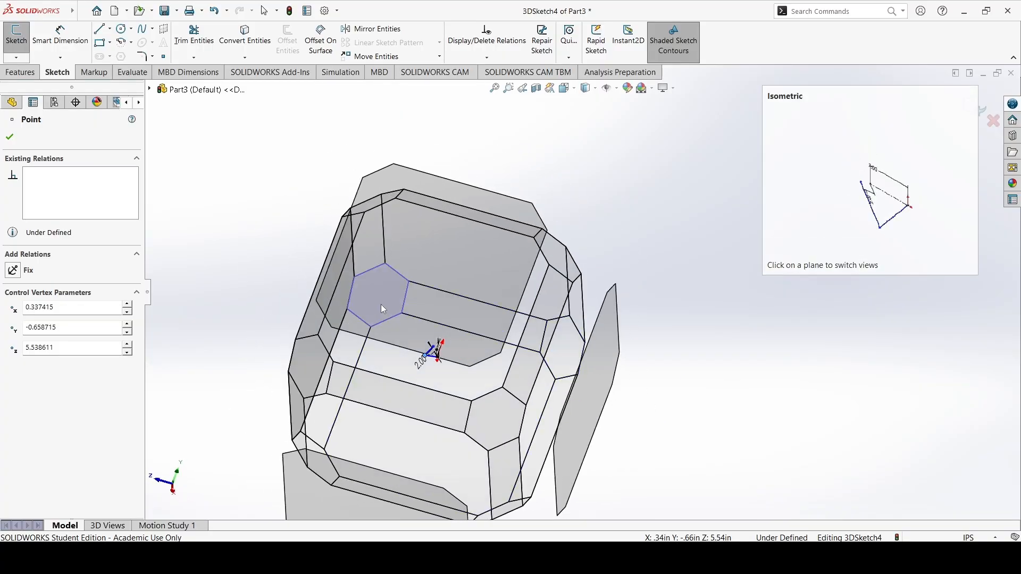
left_click(383, 309)
scroll(581, 288, "up", 5)
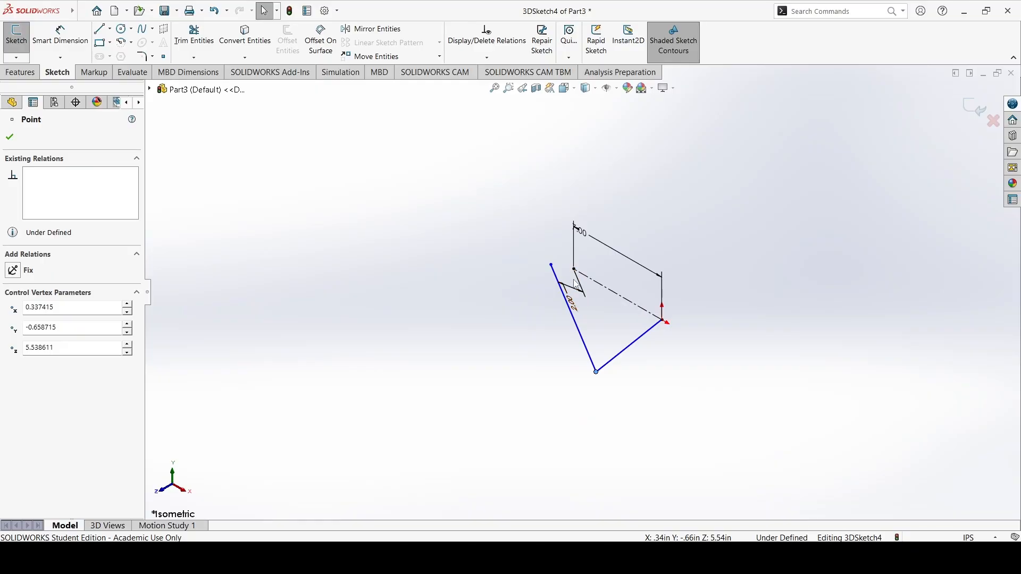
- Reposition the vertex joining the solid lines, and add an Along Z relation between the second line's free endpoint and the centerline's outer endpoint
mouse_move(611, 330)
middle_mouse_down()
mouse_move(601, 264)
mouse_move(621, 348)
middle_mouse_up()
left_click_drag(618, 341, 617, 304)
left_click(639, 368)
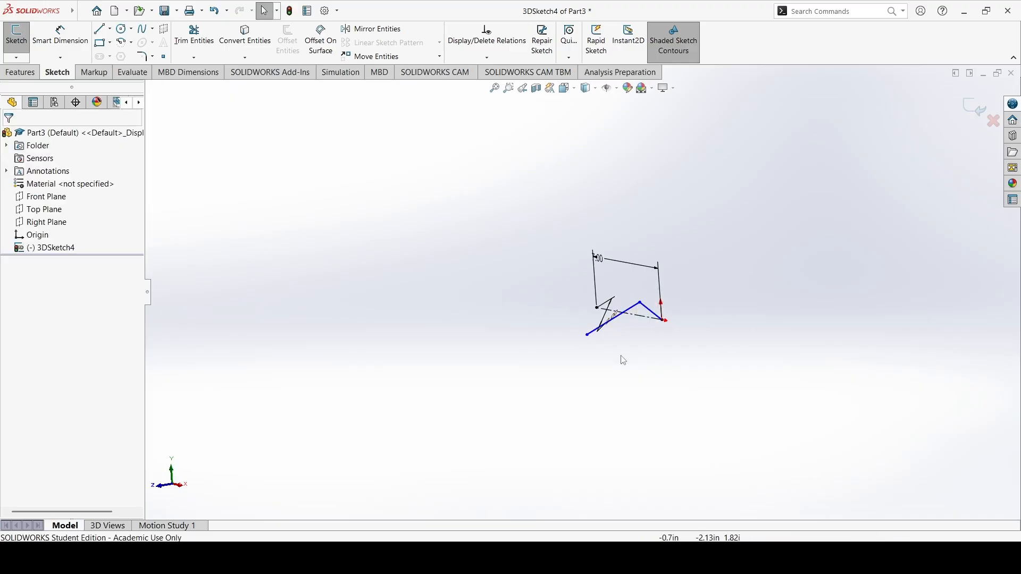
scroll(602, 343, "down", 4)
left_click(571, 322)
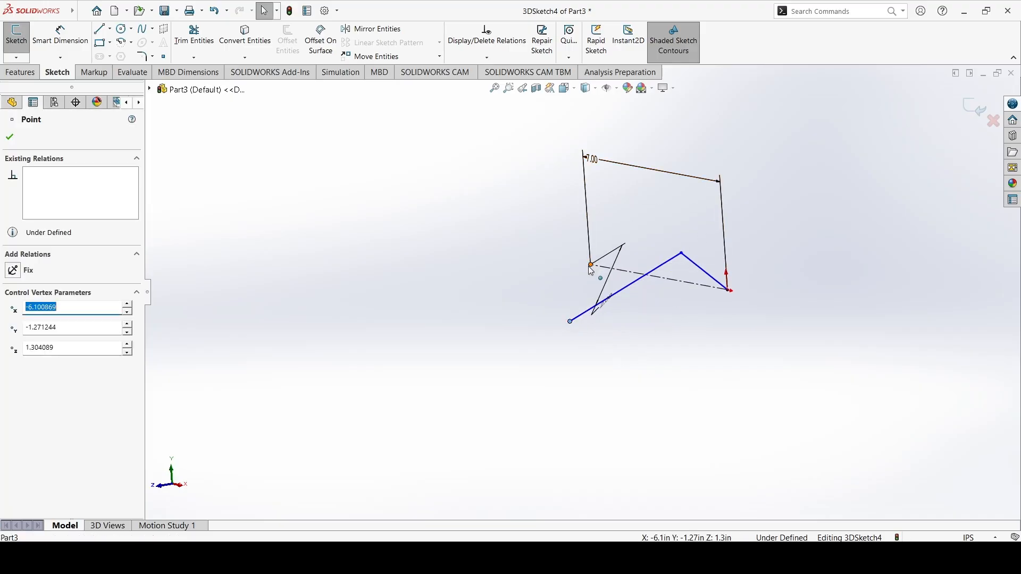
left_click(591, 264, "ctrl")
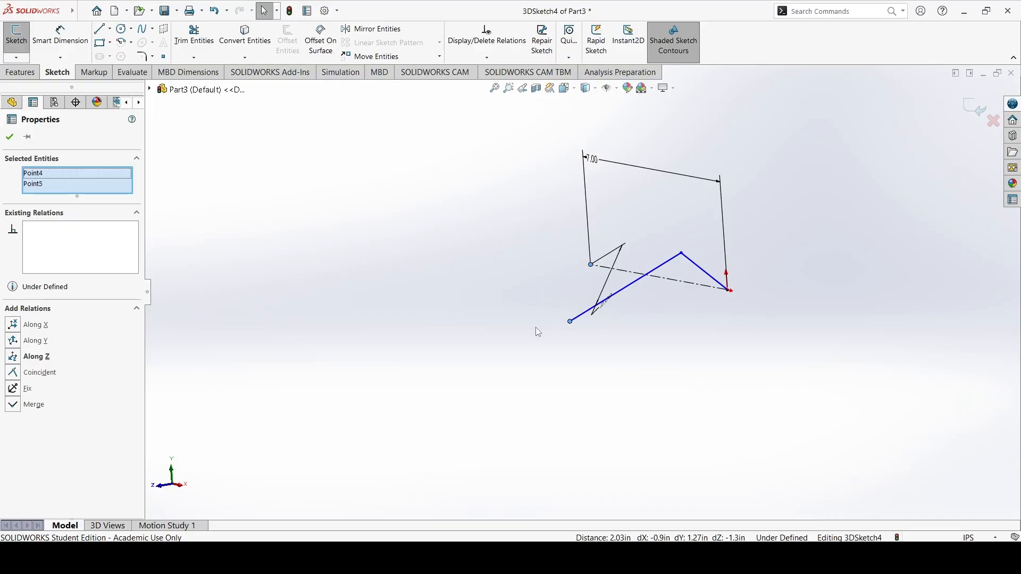
left_click(16, 360)
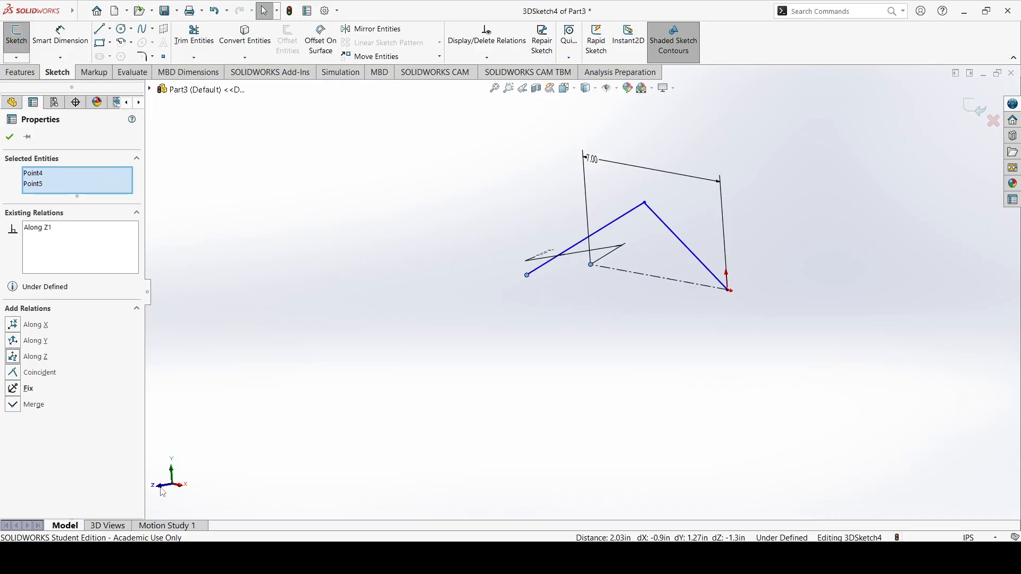
mouse_move(618, 305)
middle_mouse_down()
mouse_move(556, 273)
mouse_move(585, 328)
middle_mouse_up()
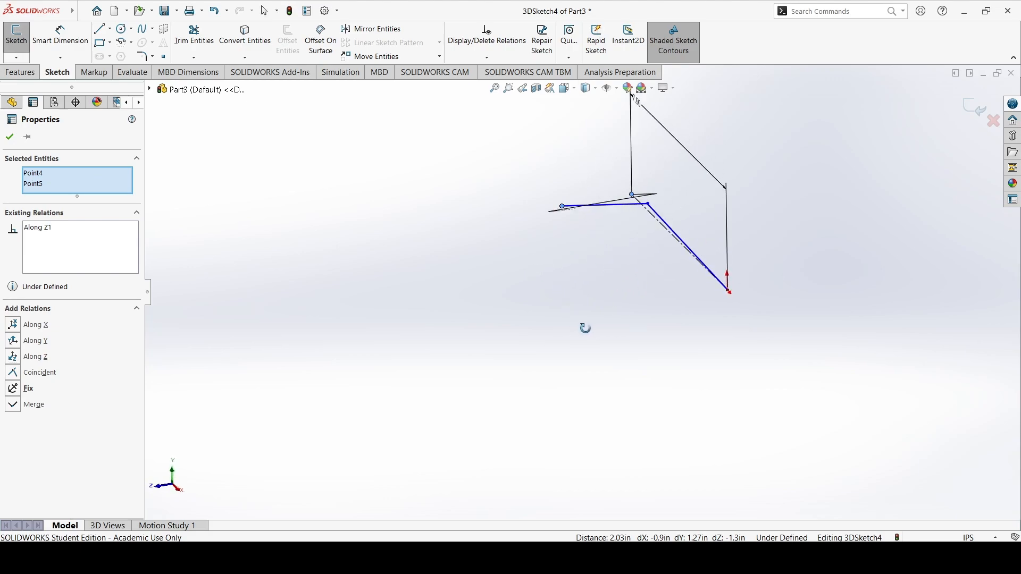
key("Escape")
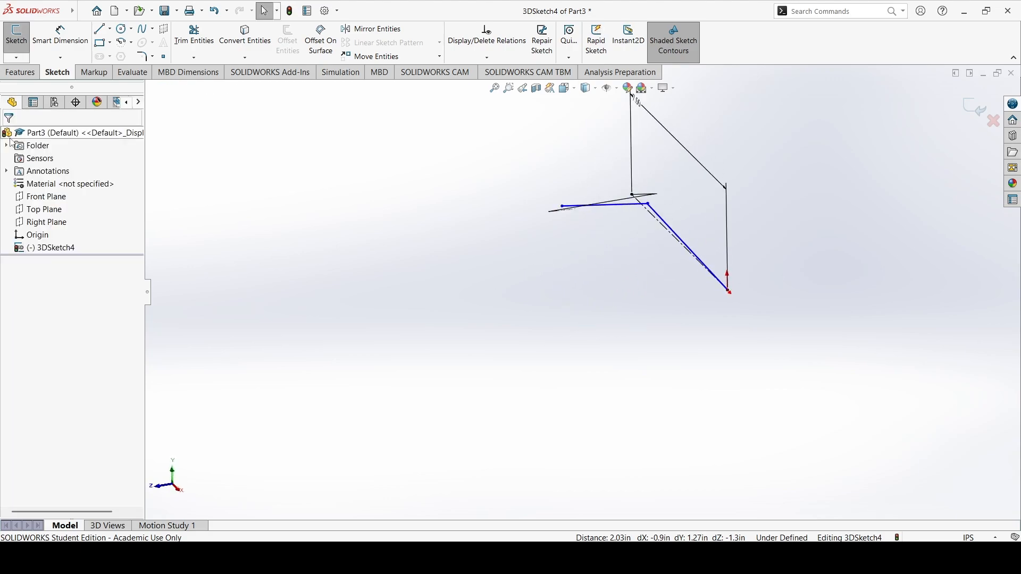
- Move the vertex joining the two solid lines to test the freedom left by the Along Z relation
left_click(568, 209)
left_click_drag(647, 204, 601, 247)
left_click(560, 187)
- Inspect the relation between the centerline's outer endpoint and the second line's free endpoint, and the properties of the 2 in dimension
left_click(632, 196)
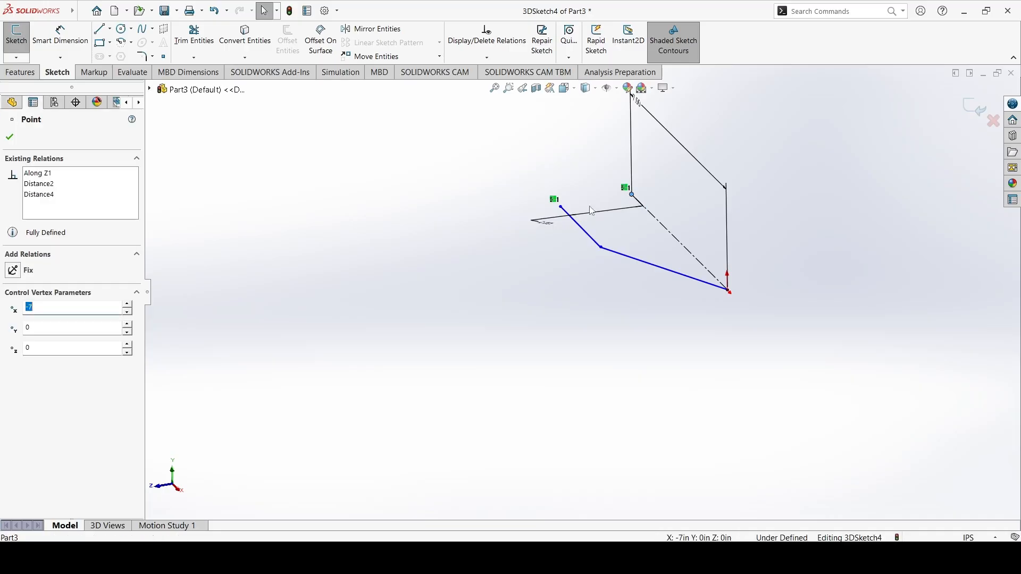
left_click(561, 208, "ctrl")
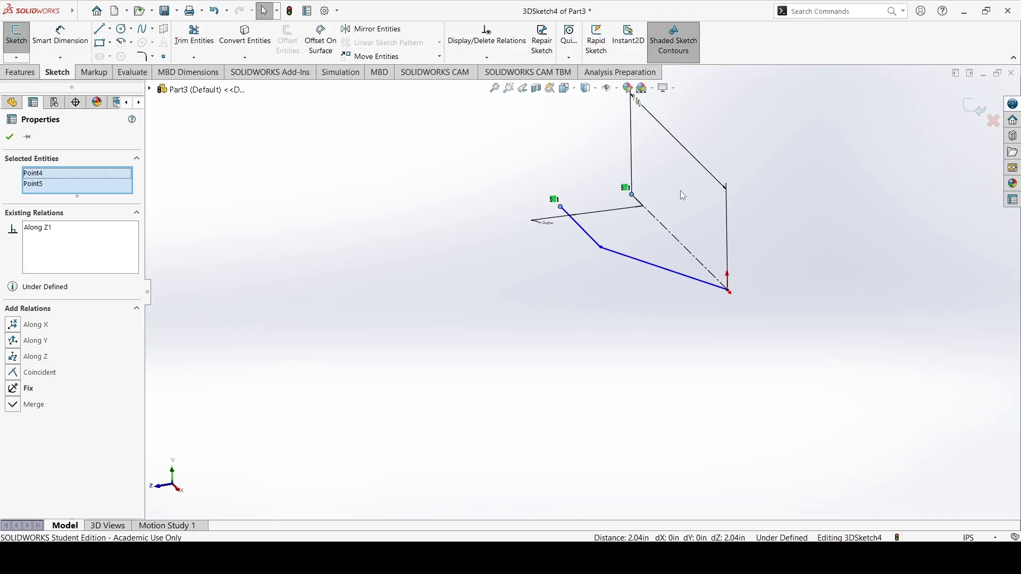
left_click(548, 223)
mouse_move(562, 238)
middle_mouse_down()
mouse_move(570, 310)
mouse_move(565, 293)
mouse_move(584, 276)
mouse_move(620, 288)
middle_mouse_up()
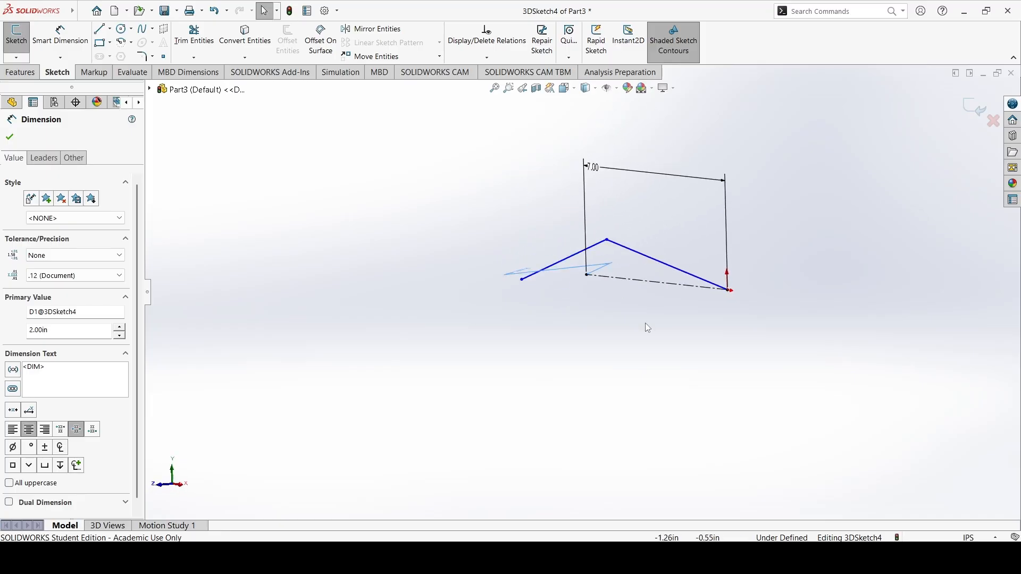
left_click(641, 330)
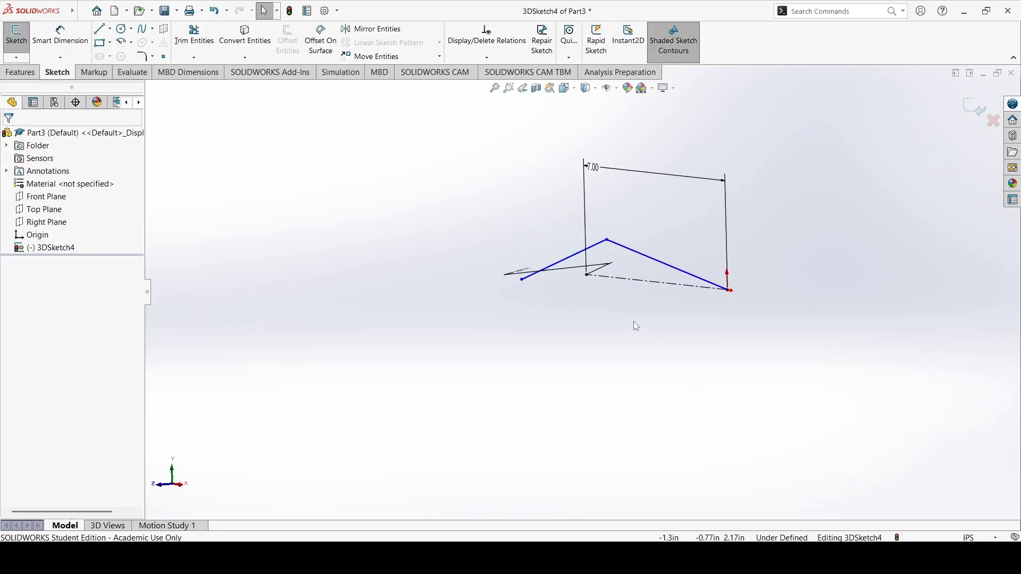
- Dimension the angle between the two solid lines as 135 degrees
left_click(60, 34)
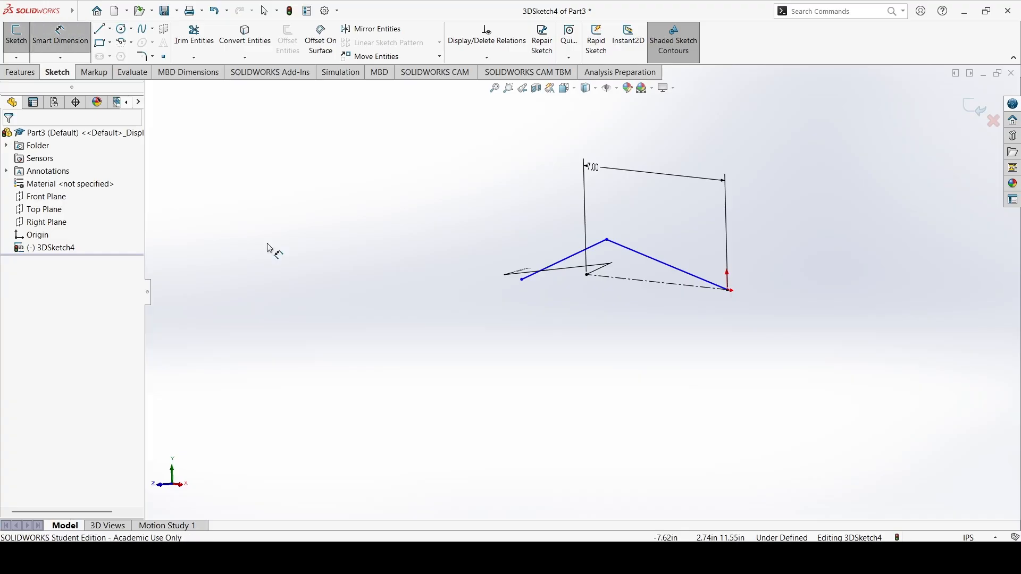
left_click(602, 251)
left_click(621, 248)
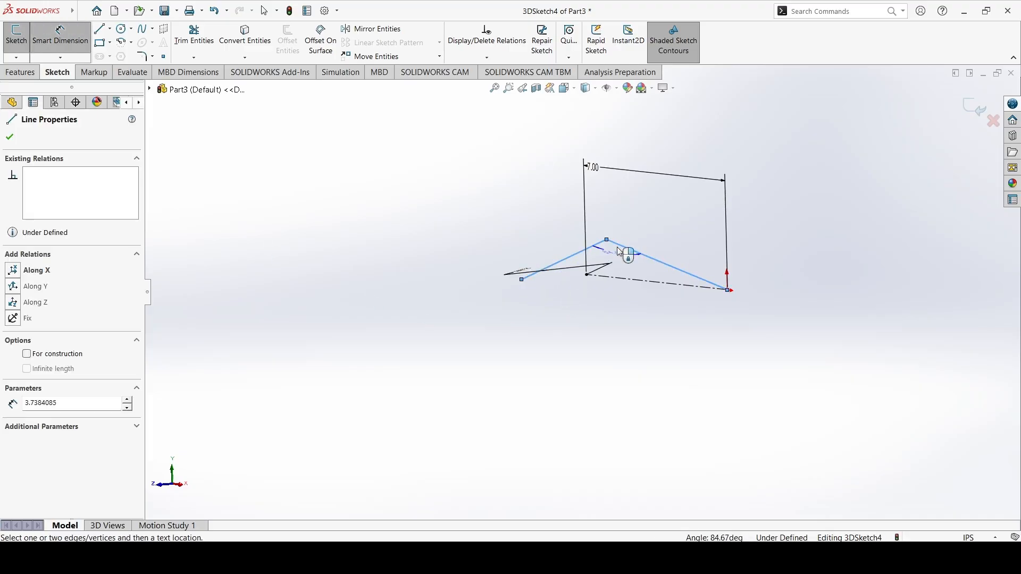
middle_click_drag(621, 248, 621, 222)
left_click(645, 255)
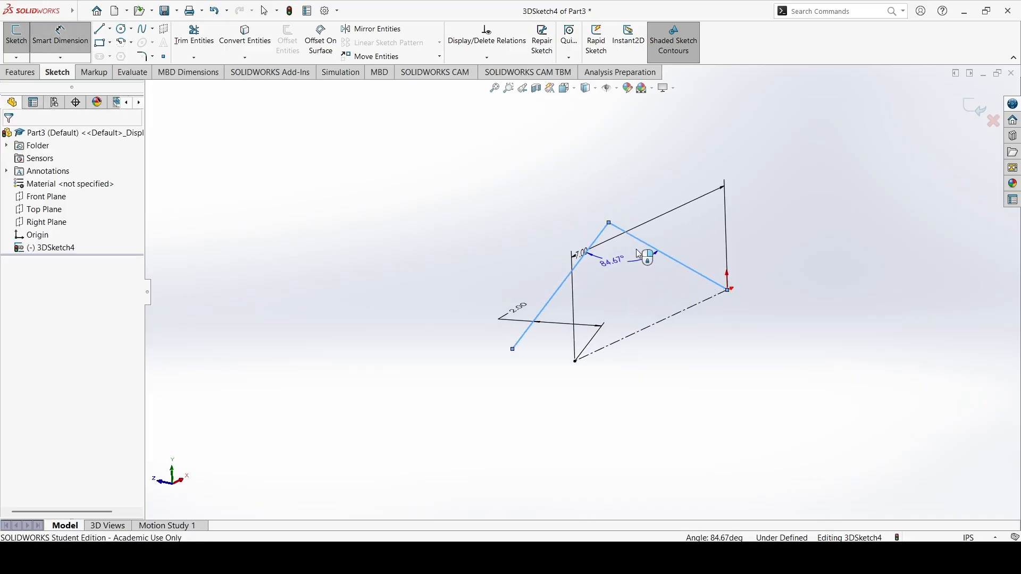
type("135")
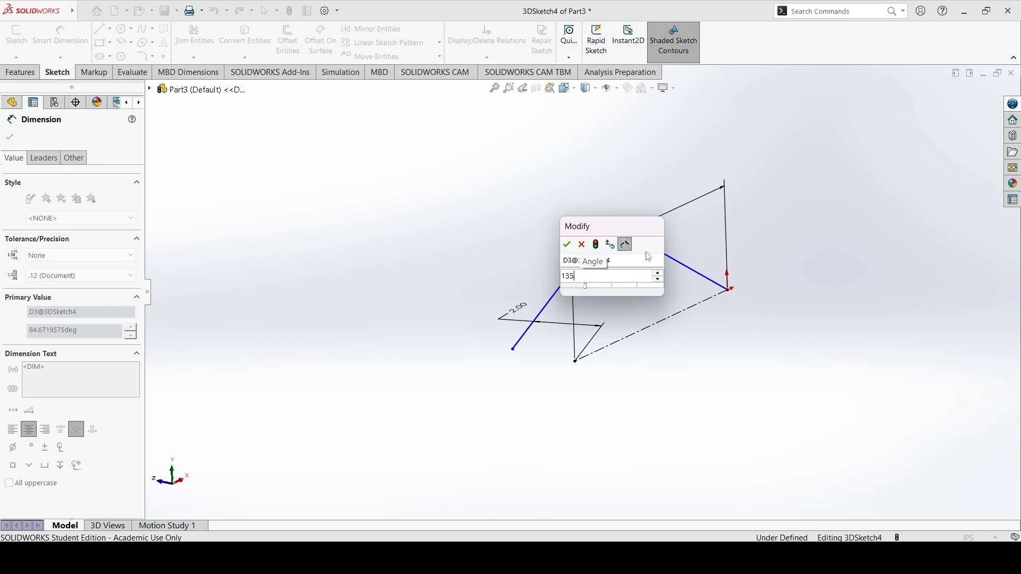
key("Return")
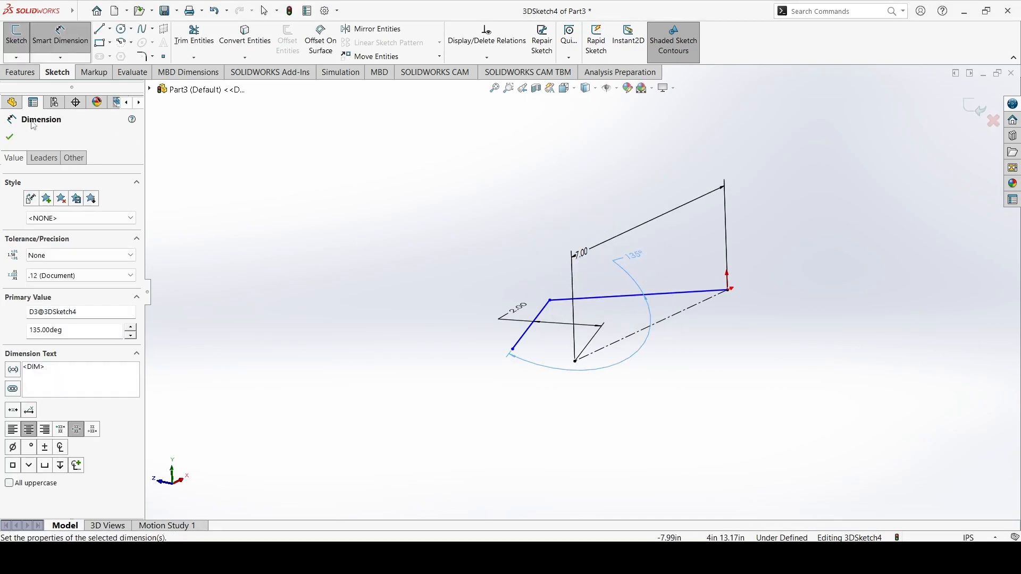
key("Escape")
- Reposition the vertex joining the two solid lines to about X -3.10, Y 0.85, Z 2.18 in
mouse_move(648, 257)
middle_mouse_down()
mouse_move(662, 234)
mouse_move(643, 223)
mouse_move(657, 287)
mouse_move(654, 344)
mouse_move(641, 342)
middle_mouse_up()
mouse_move(680, 243)
left_mouse_down()
mouse_move(693, 234)
mouse_move(652, 231)
mouse_move(693, 231)
left_mouse_up()
scroll(649, 202, "down", 4)
mouse_move(726, 244)
middle_mouse_down()
mouse_move(704, 228)
mouse_move(720, 210)
mouse_move(731, 251)
mouse_move(724, 286)
mouse_move(721, 210)
middle_mouse_up()
scroll(649, 237, "down", 3)
left_click(676, 261)
left_click_drag(675, 261, 523, 306)
key("Escape")
mouse_move(795, 318)
middle_mouse_down()
mouse_move(771, 337)
mouse_move(721, 322)
mouse_move(760, 276)
mouse_move(704, 304)
middle_mouse_up()
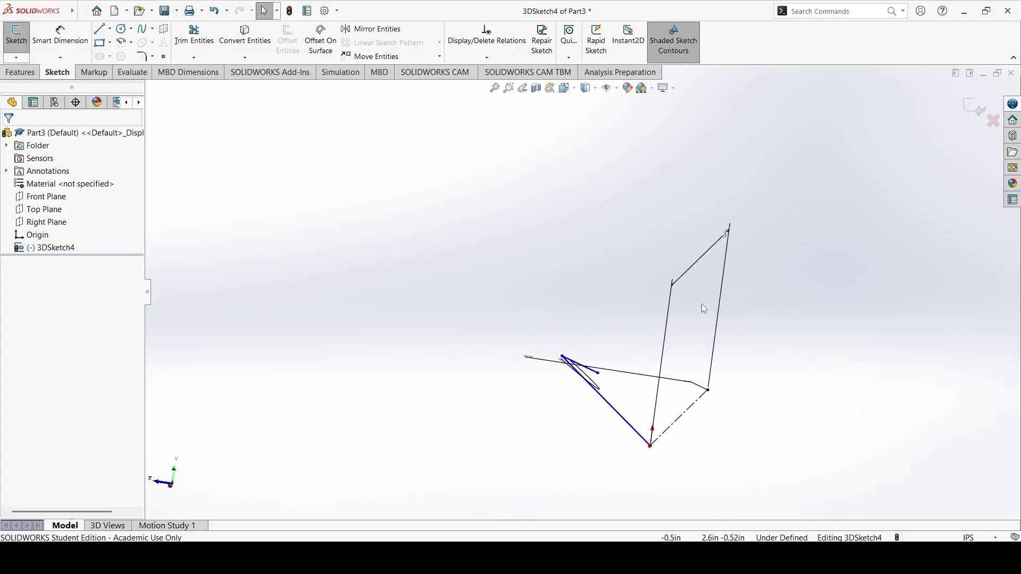
- Check the relations and coordinates of the second line's free endpoint and of the sketch point at the origin
left_click(598, 375)
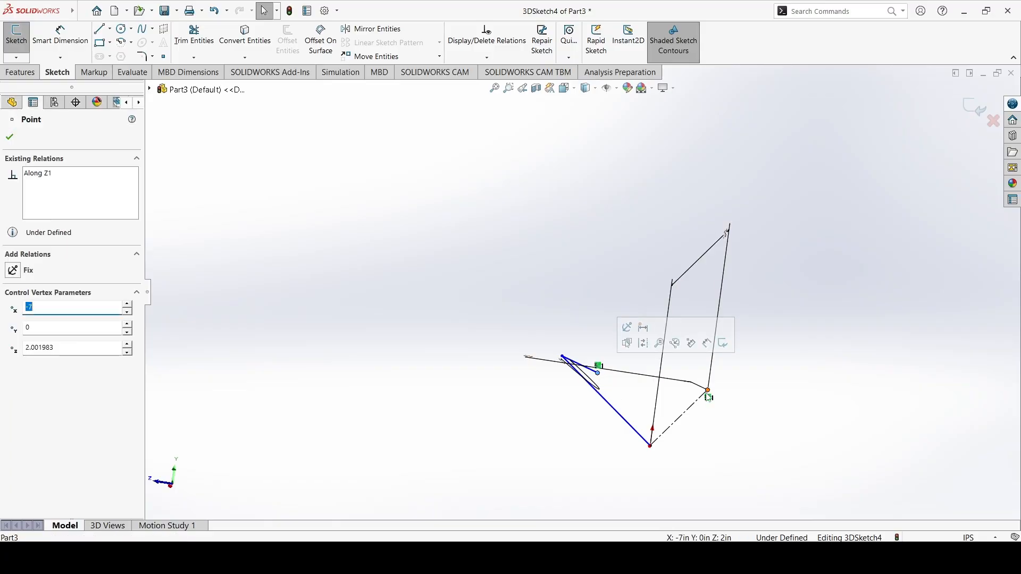
left_click(649, 445)
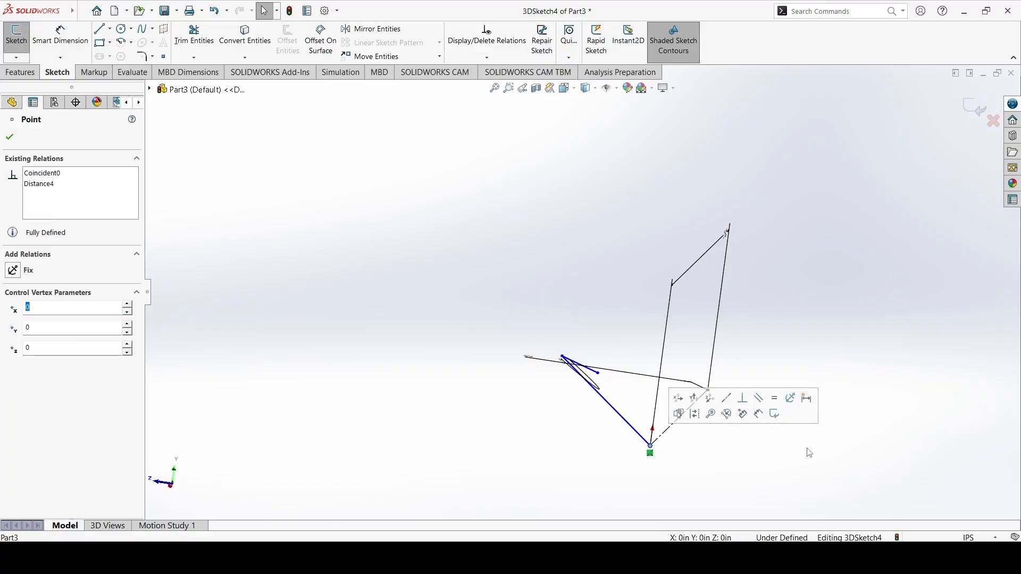
key("Escape")
middle_click_drag(669, 421, 696, 398)
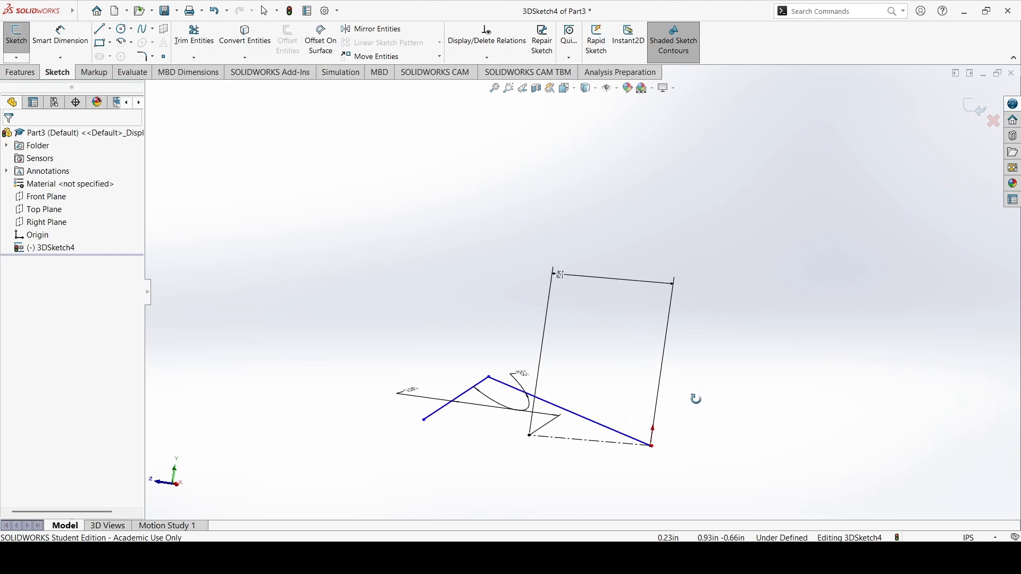
- Dimension the Z-direction distance between the vertex joining the two solid lines and the origin as 1 in
left_click(60, 38)
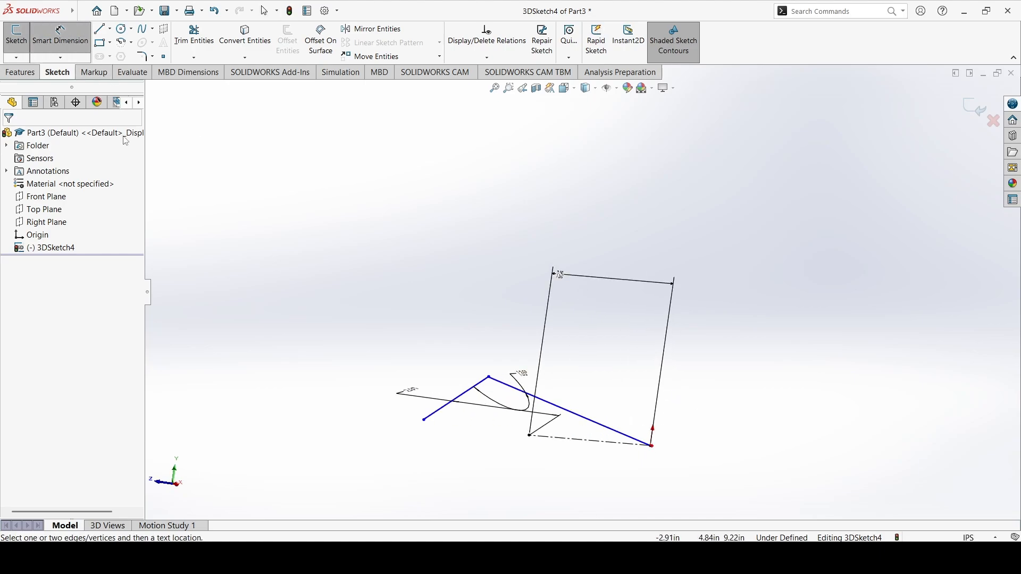
mouse_move(436, 423)
middle_mouse_down()
mouse_move(519, 371)
mouse_move(524, 387)
middle_mouse_up()
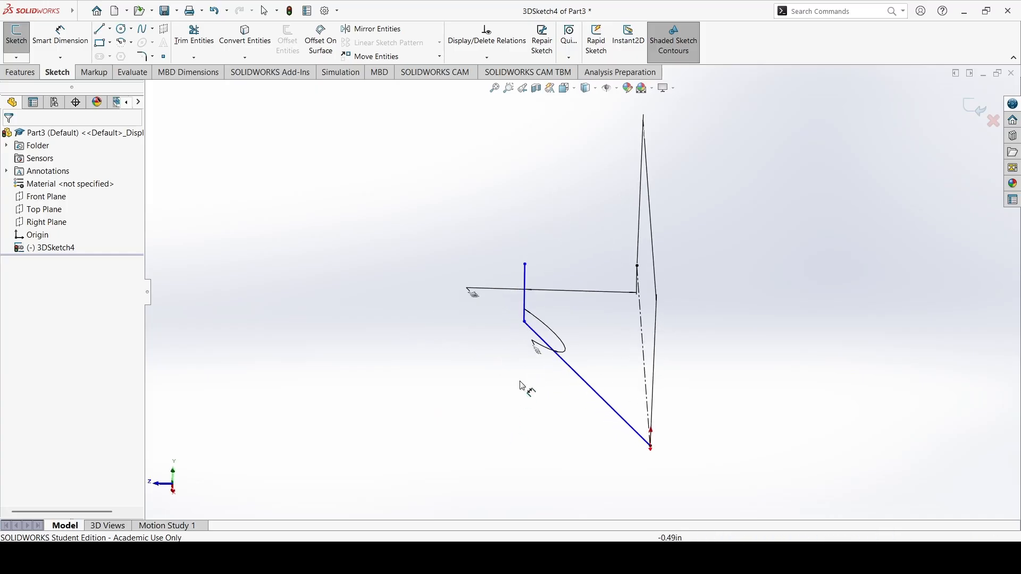
left_click(525, 322)
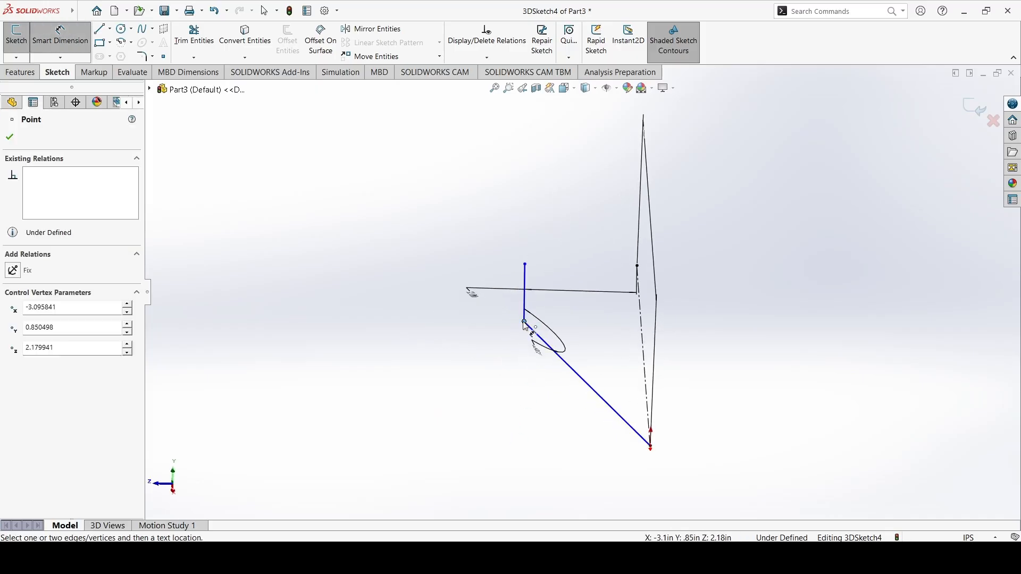
left_click(651, 447)
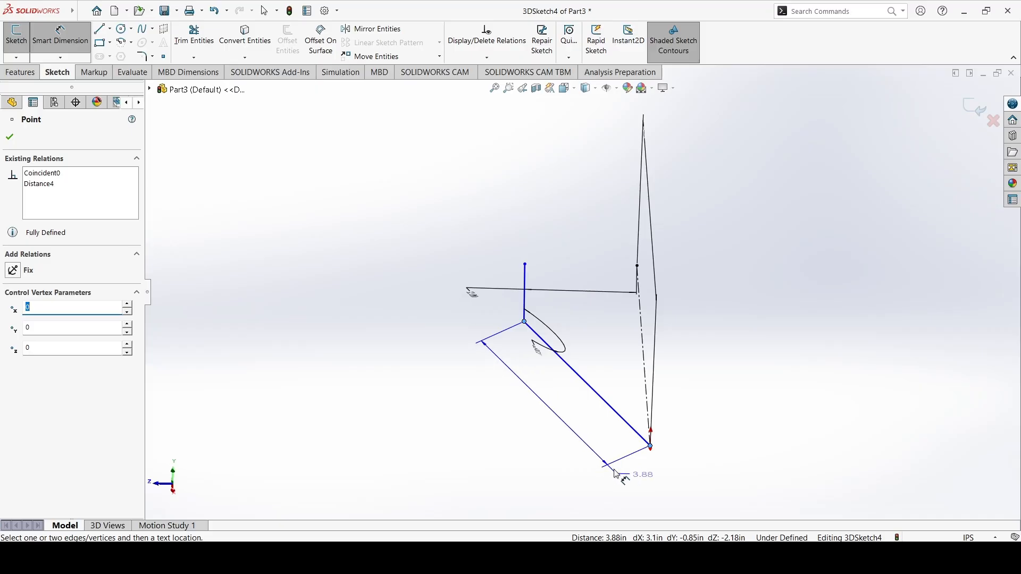
mouse_move(546, 422)
middle_mouse_down()
mouse_move(556, 333)
mouse_move(531, 405)
mouse_move(542, 424)
middle_mouse_up()
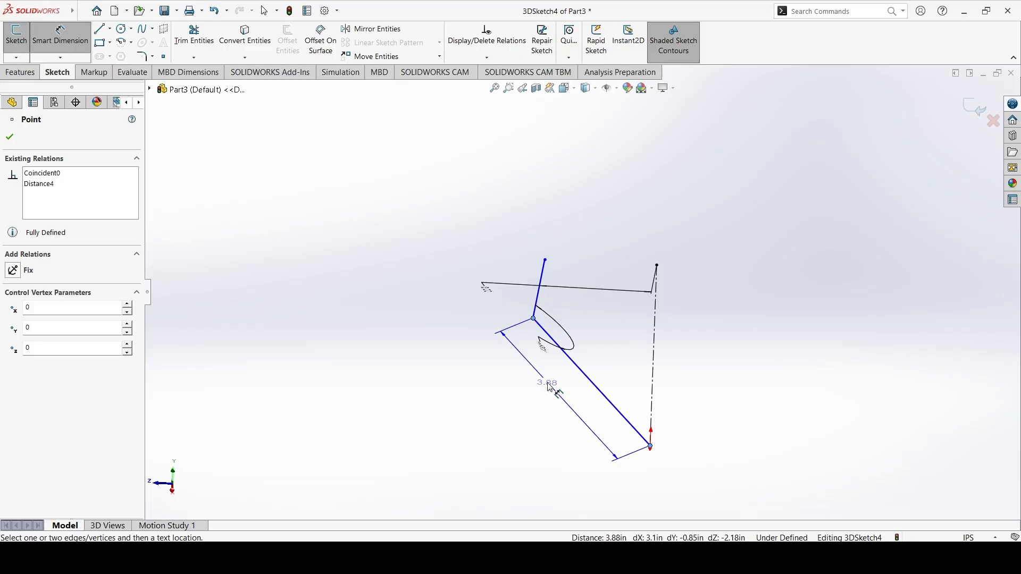
mouse_move(578, 367)
middle_mouse_down()
mouse_move(576, 326)
mouse_move(631, 357)
mouse_move(547, 465)
mouse_move(519, 369)
mouse_move(567, 376)
mouse_move(513, 437)
mouse_move(518, 393)
mouse_move(502, 357)
middle_mouse_up()
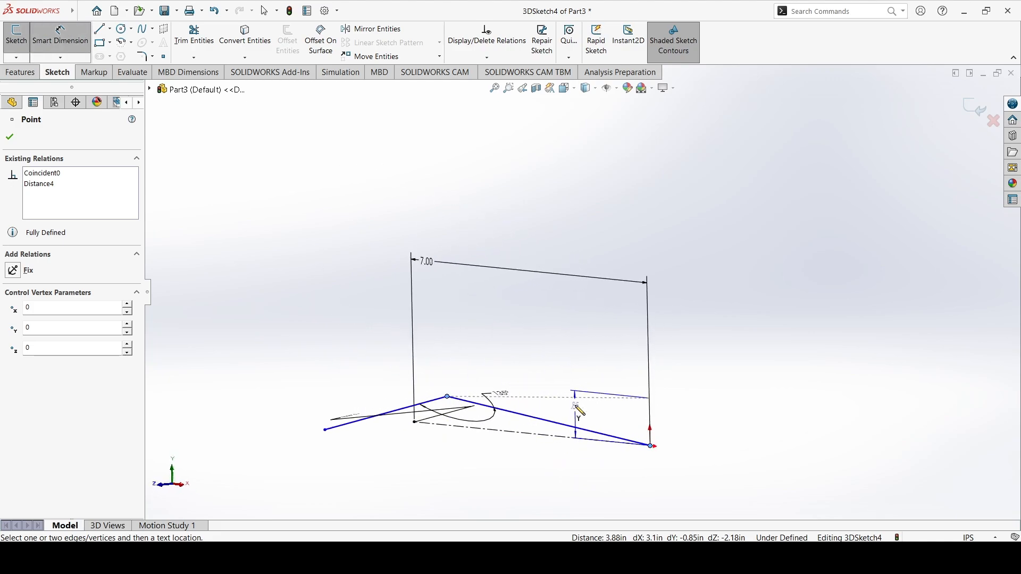
mouse_move(576, 407)
middle_mouse_down()
mouse_move(521, 367)
mouse_move(583, 423)
middle_mouse_up()
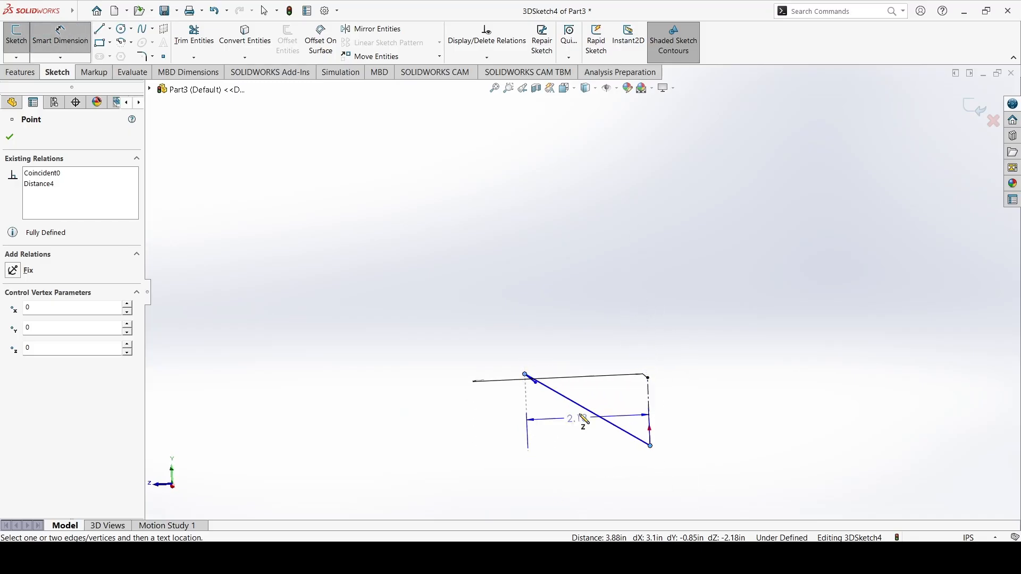
left_click(588, 356)
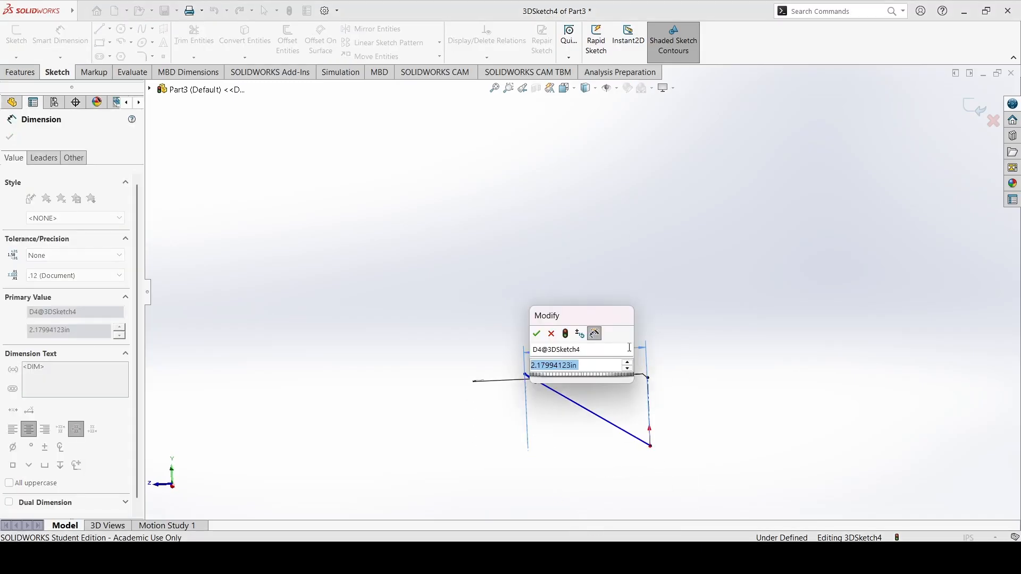
type("1")
key("Return")
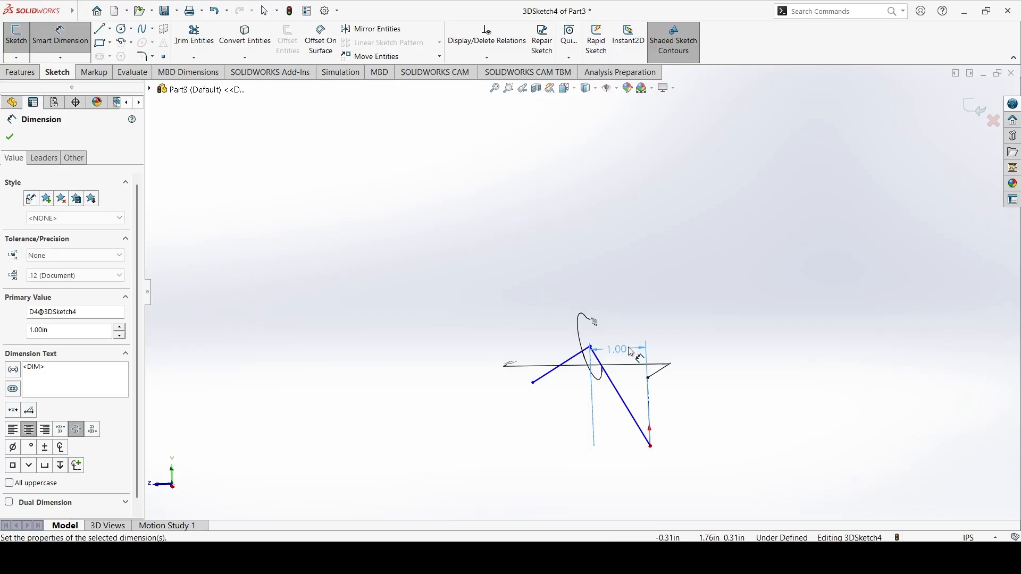
key("Escape")
- Reposition the vertex joining the two solid lines to about X -2.81, Y 1.46 in within its remaining freedom
mouse_move(572, 363)
middle_mouse_down()
mouse_move(604, 412)
mouse_move(699, 378)
middle_mouse_up()
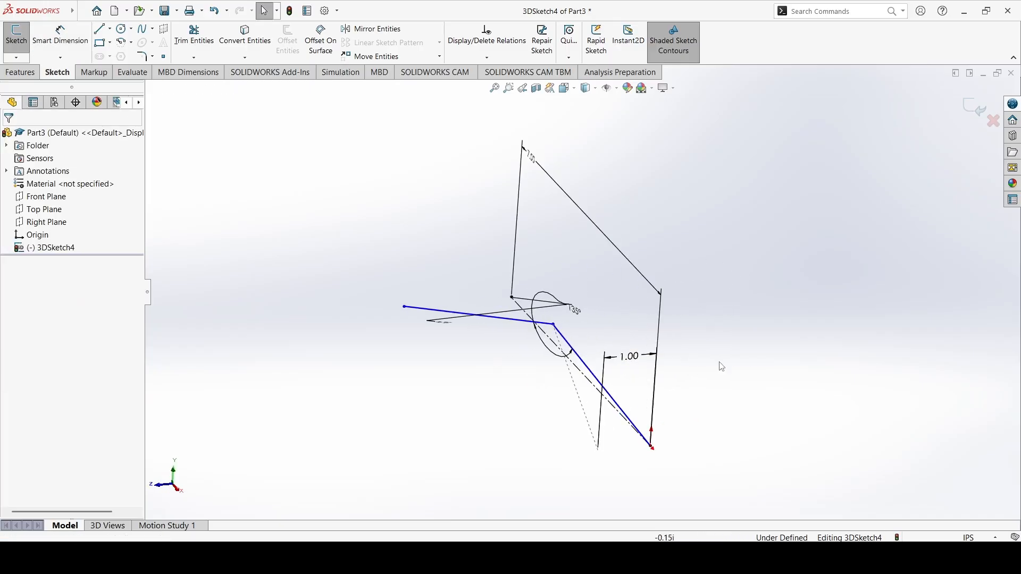
mouse_move(555, 328)
left_mouse_down()
mouse_move(554, 381)
mouse_move(585, 433)
mouse_move(557, 387)
left_mouse_up()
mouse_move(557, 387)
middle_mouse_down()
mouse_move(558, 354)
mouse_move(480, 451)
mouse_move(472, 433)
mouse_move(477, 473)
middle_mouse_up()
left_click_drag(454, 439, 774, 399)
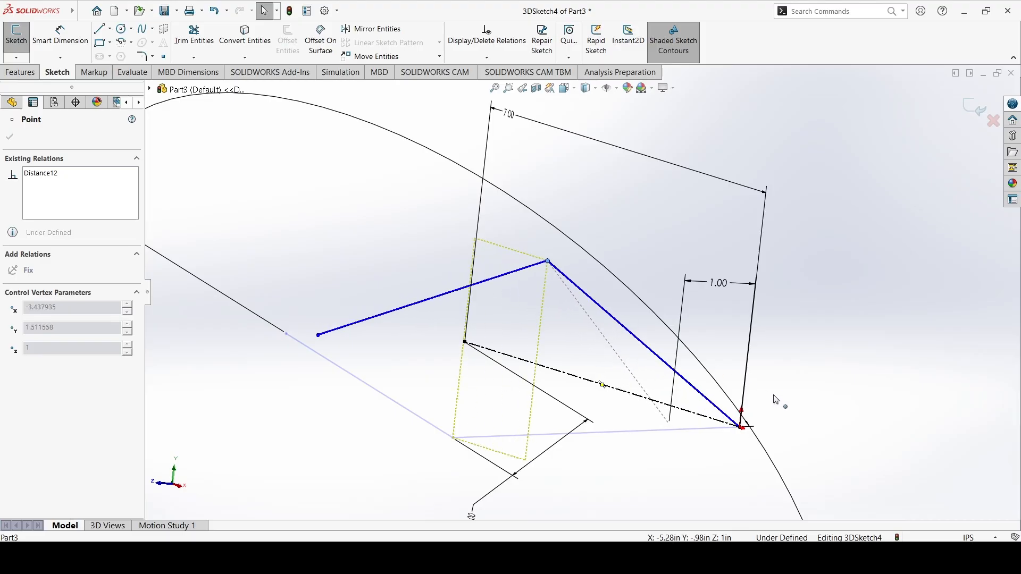
left_click_drag(775, 400, 838, 411)
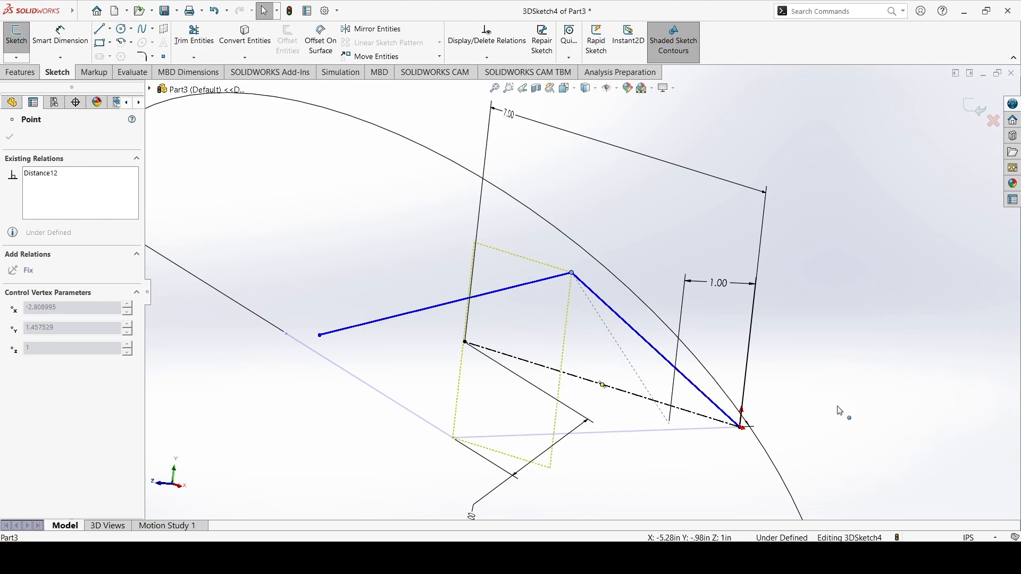
left_click_drag(839, 411, 838, 411)
left_click(811, 391)
- Dimension the angle between the first solid line and the construction centerline as 35 degrees
mouse_move(672, 357)
middle_mouse_down()
mouse_move(692, 355)
mouse_move(665, 364)
mouse_move(667, 391)
mouse_move(676, 382)
mouse_move(662, 362)
mouse_move(637, 349)
middle_mouse_up()
left_click(60, 35)
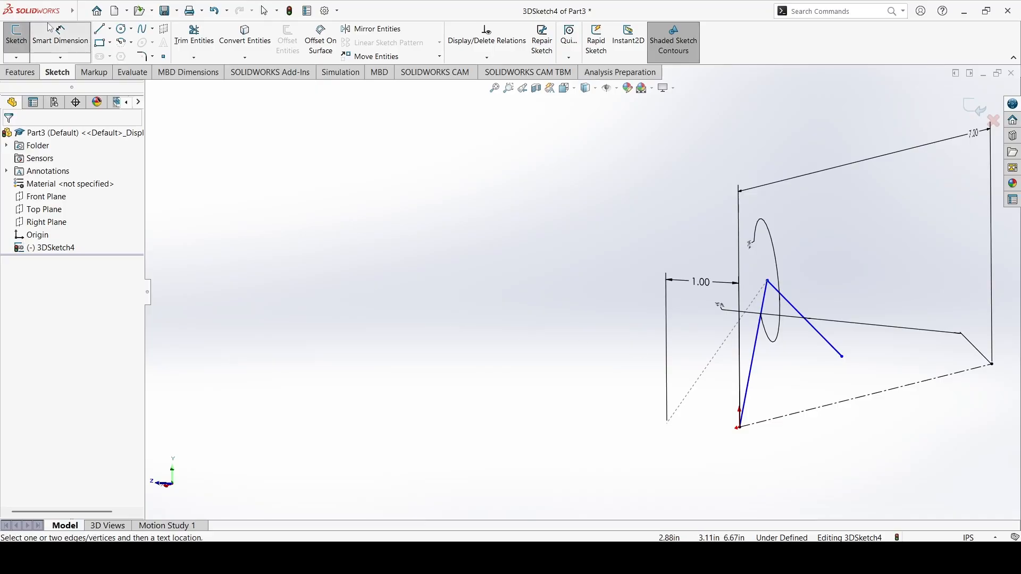
left_click(755, 377)
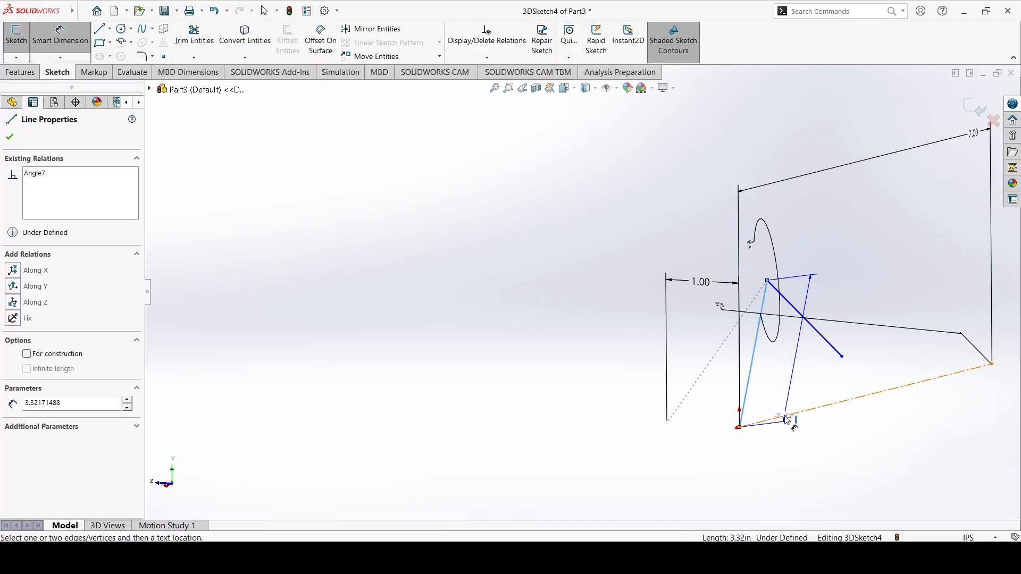
left_click(782, 416)
left_click(786, 377)
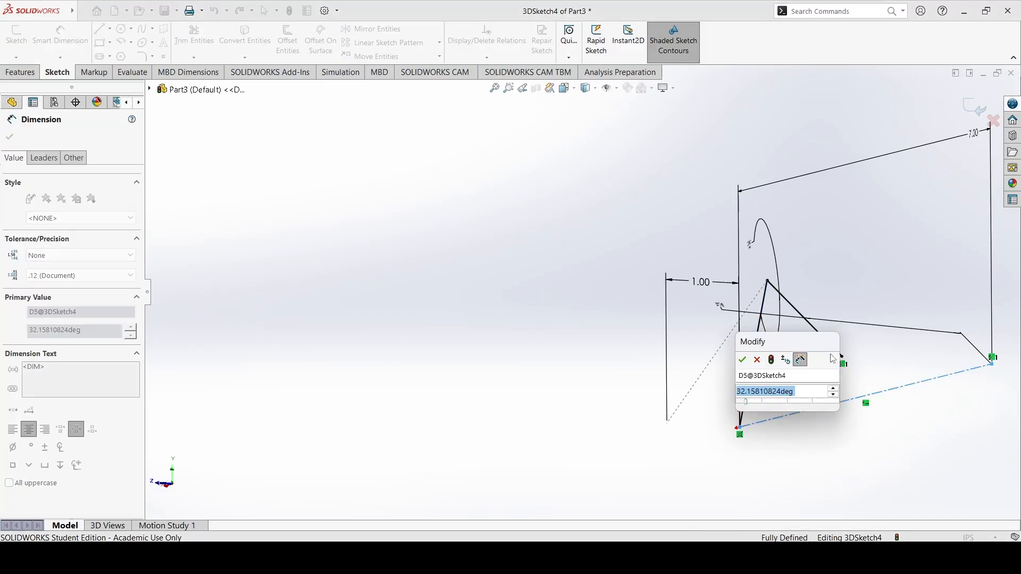
type("35")
key("Return")
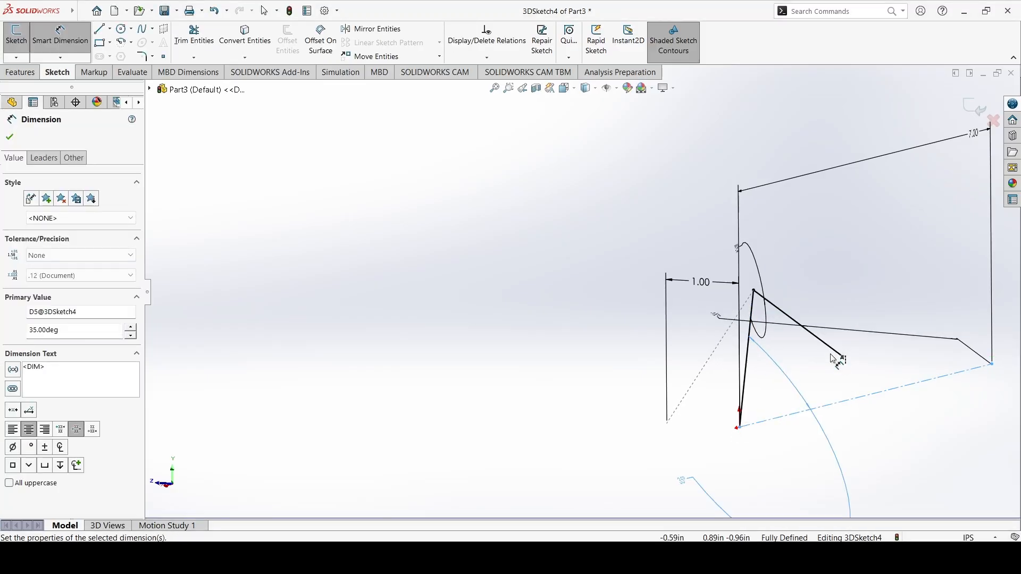
left_click(9, 138)
- Review the dimensioned lines of the 3D sketch and exit the sketch
mouse_move(499, 337)
middle_mouse_down()
mouse_move(538, 321)
mouse_move(535, 369)
mouse_move(529, 352)
middle_mouse_up()
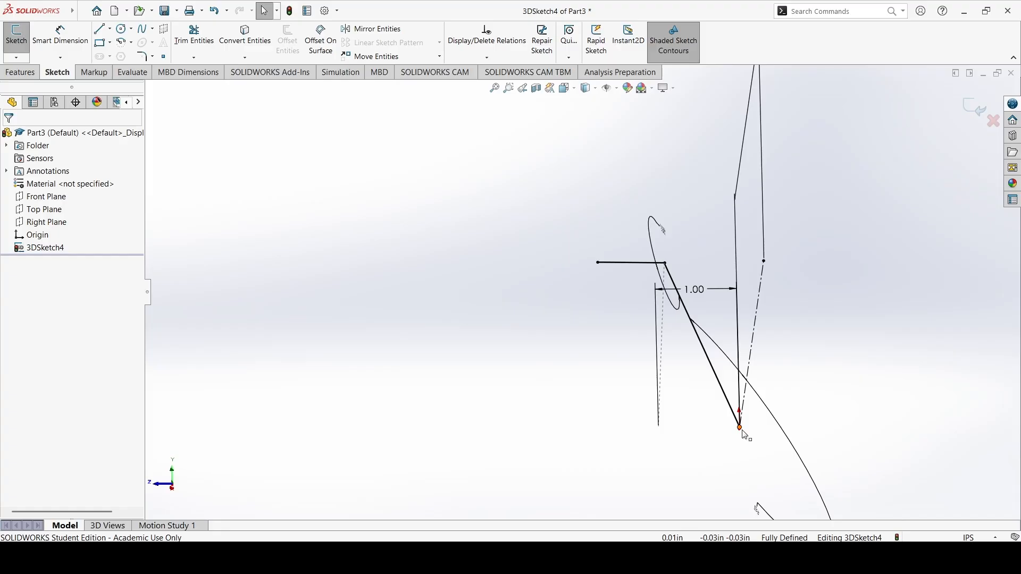
mouse_move(673, 381)
middle_mouse_down()
mouse_move(685, 386)
mouse_move(677, 192)
mouse_move(649, 164)
mouse_move(644, 174)
middle_mouse_up()
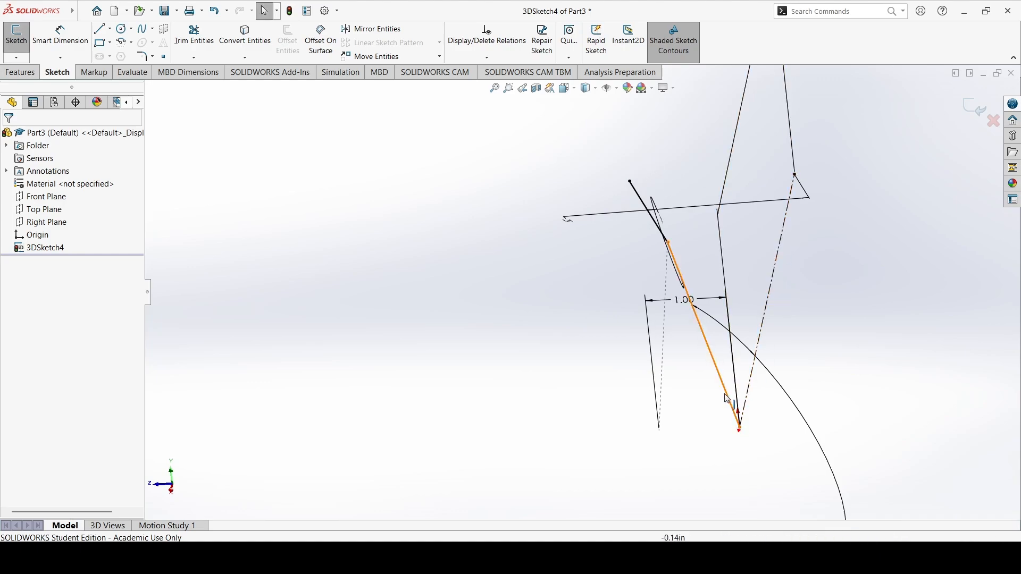
mouse_move(626, 191)
middle_mouse_down()
mouse_move(638, 226)
mouse_move(544, 241)
middle_mouse_up()
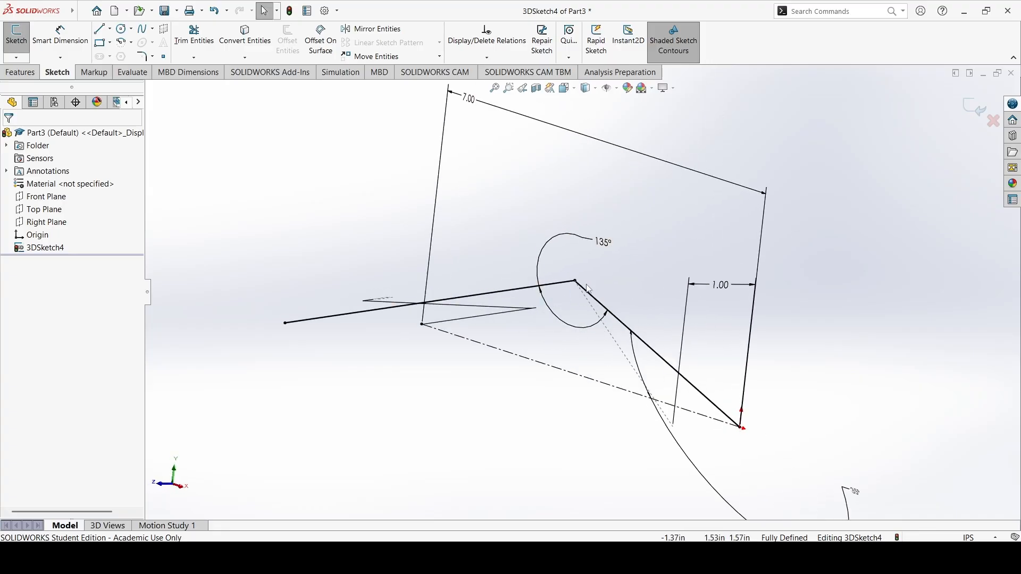
mouse_move(618, 261)
middle_mouse_down()
mouse_move(604, 228)
mouse_move(500, 244)
mouse_move(657, 373)
middle_mouse_up()
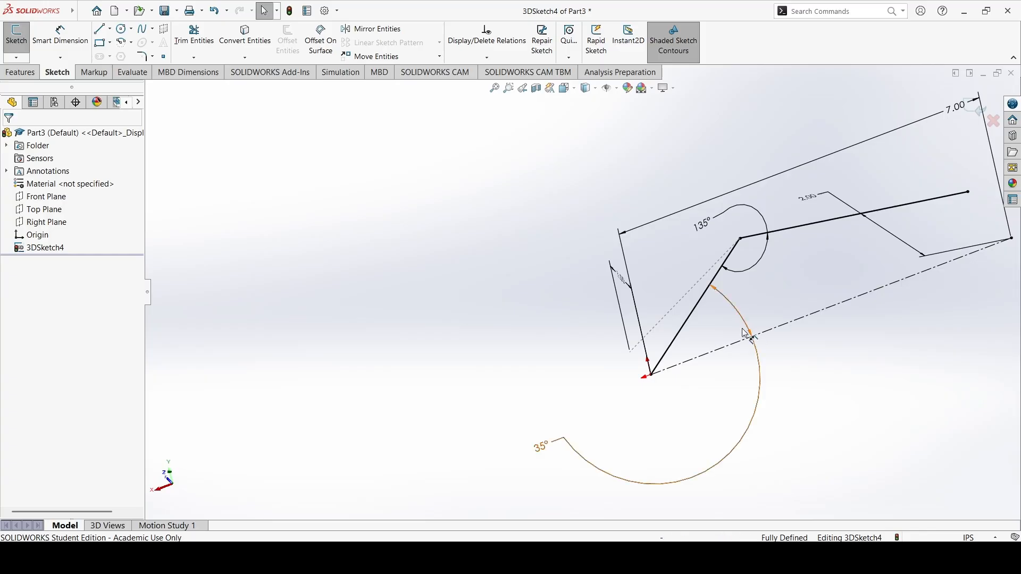
mouse_move(732, 358)
middle_mouse_down()
mouse_move(794, 251)
mouse_move(806, 259)
mouse_move(779, 297)
middle_mouse_up()
mouse_move(575, 348)
middle_mouse_down()
mouse_move(704, 356)
mouse_move(683, 416)
mouse_move(711, 353)
mouse_move(841, 305)
middle_mouse_up()
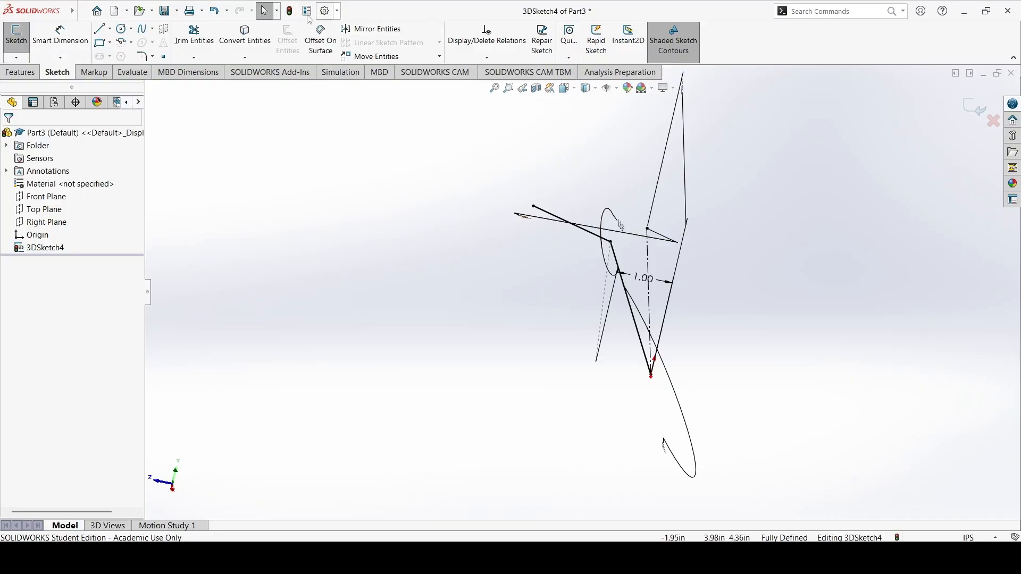
left_click(16, 57)
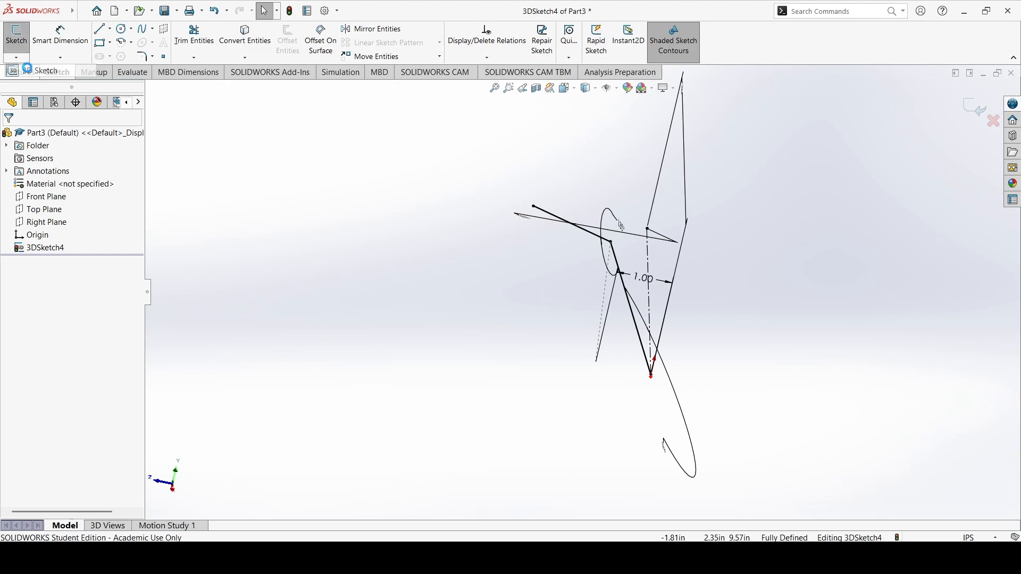
left_click(29, 71)
mouse_move(383, 276)
middle_mouse_down()
mouse_move(608, 267)
mouse_move(657, 276)
mouse_move(619, 252)
middle_mouse_up()
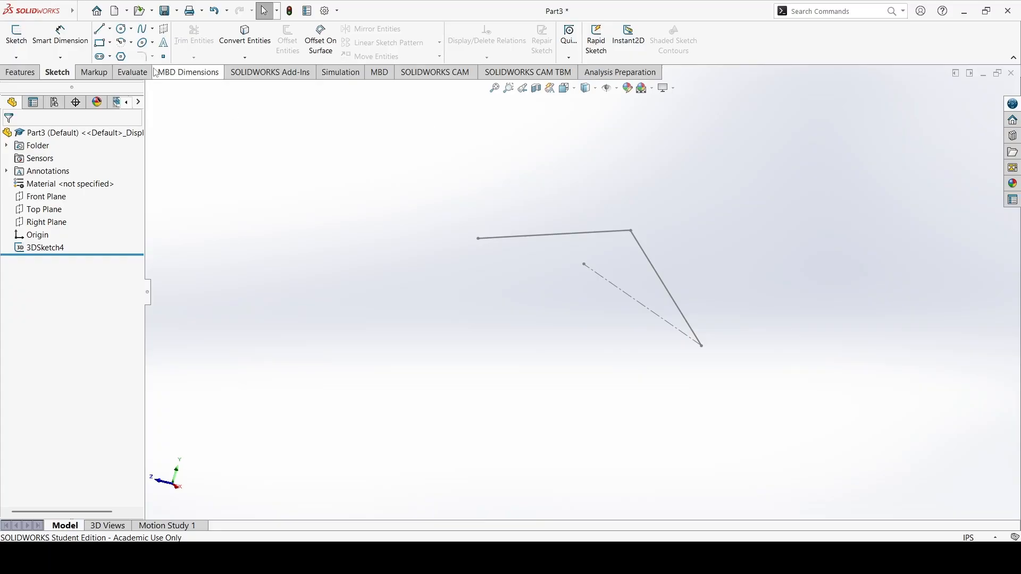
- Reopen the 3D sketch for editing and fillet the corner between the two solid lines with a 0.50 in radius
right_click(47, 251)
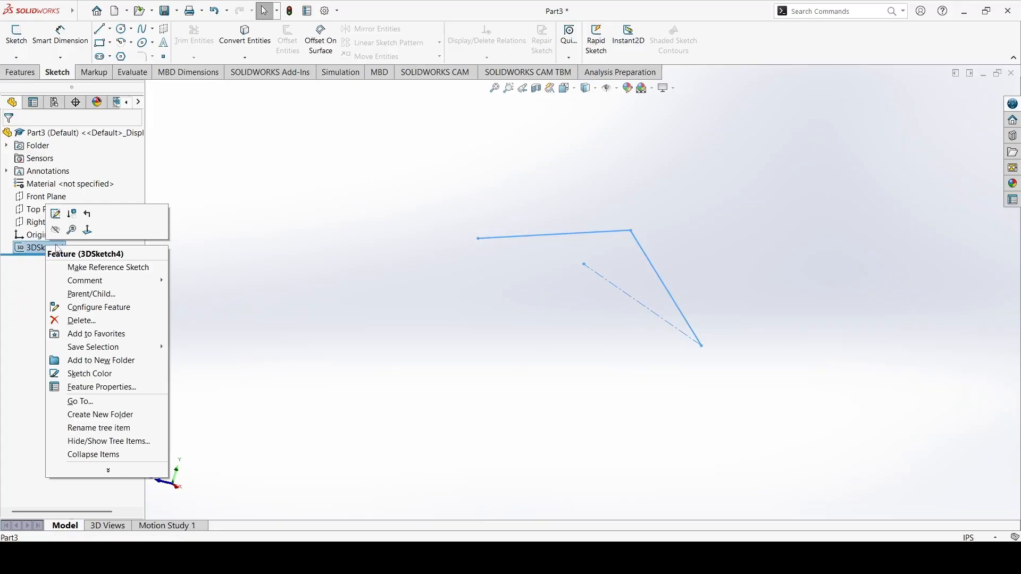
left_click(52, 218)
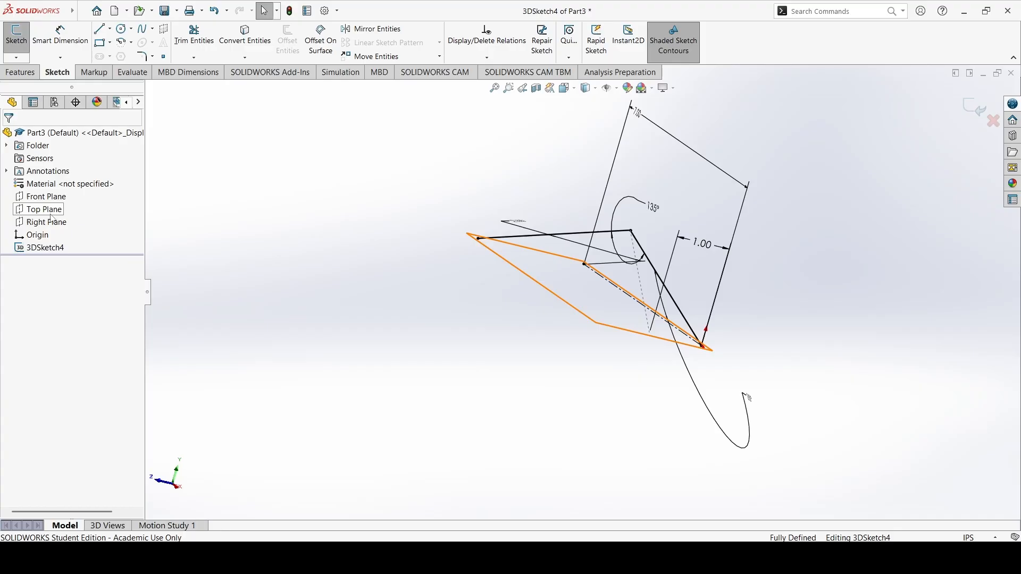
left_click(145, 56)
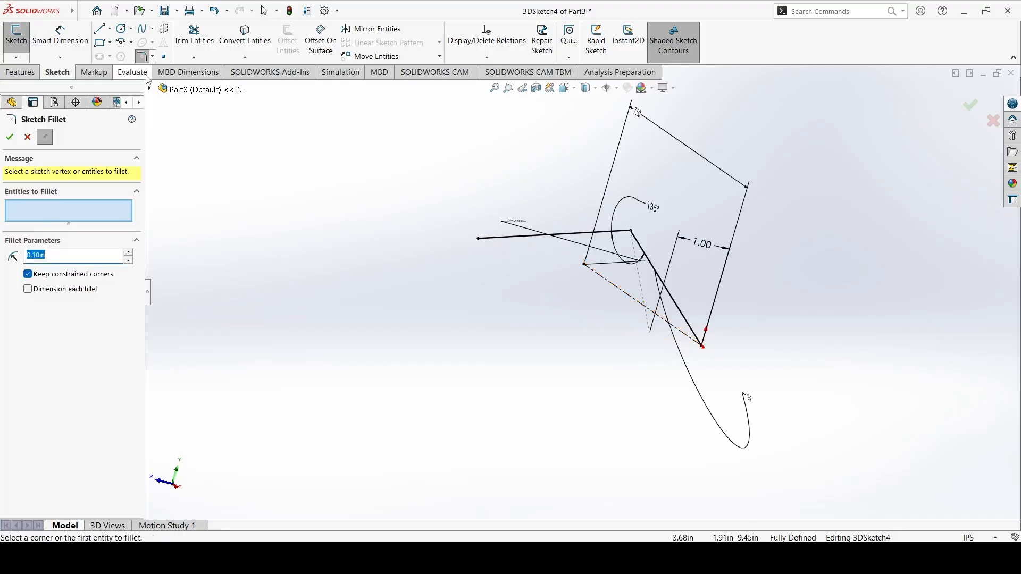
left_click(632, 231)
scroll(635, 250, "down", 2)
scroll(635, 249, "down", 3)
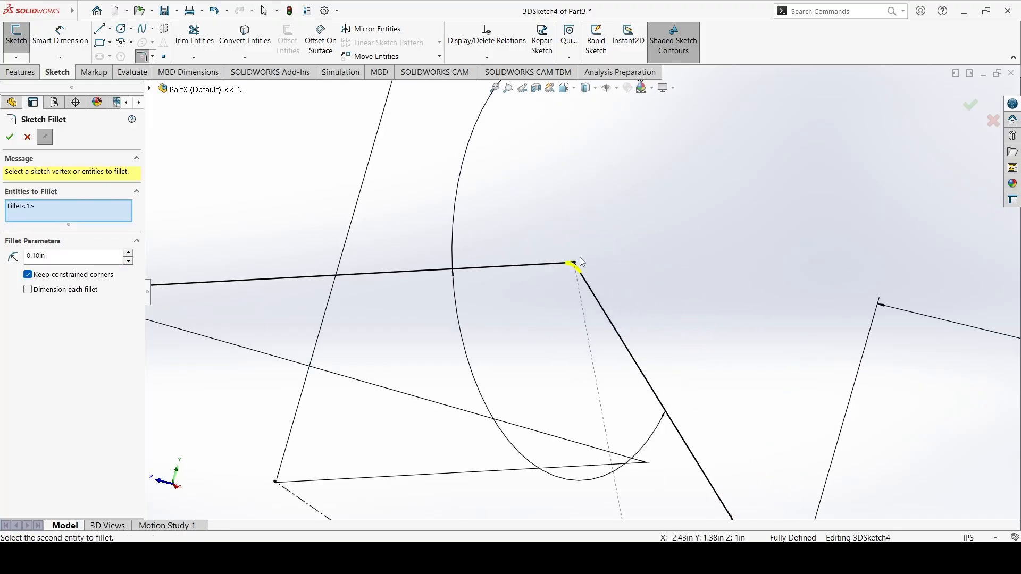
left_click(128, 253)
left_click(128, 253)
left_click(128, 253)
left_click(128, 253)
scroll(414, 300, "up", 8)
scroll(483, 347, "up", 3)
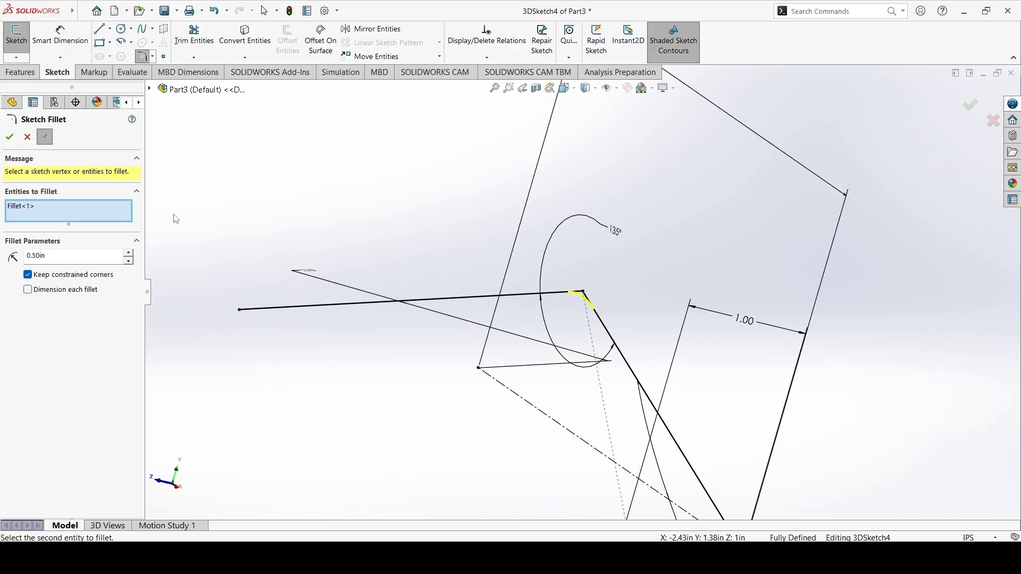
left_click(9, 137)
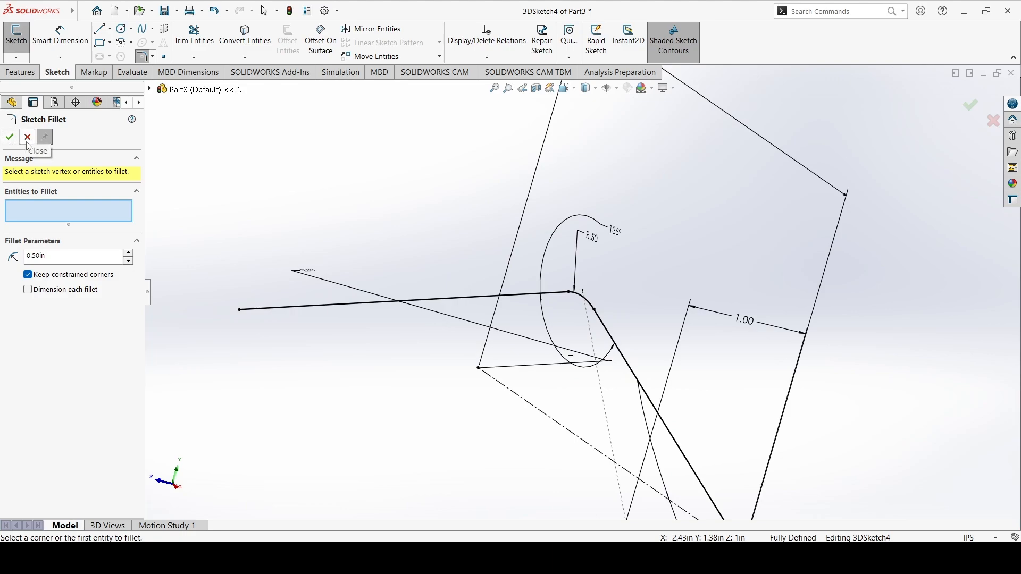
left_click(12, 141)
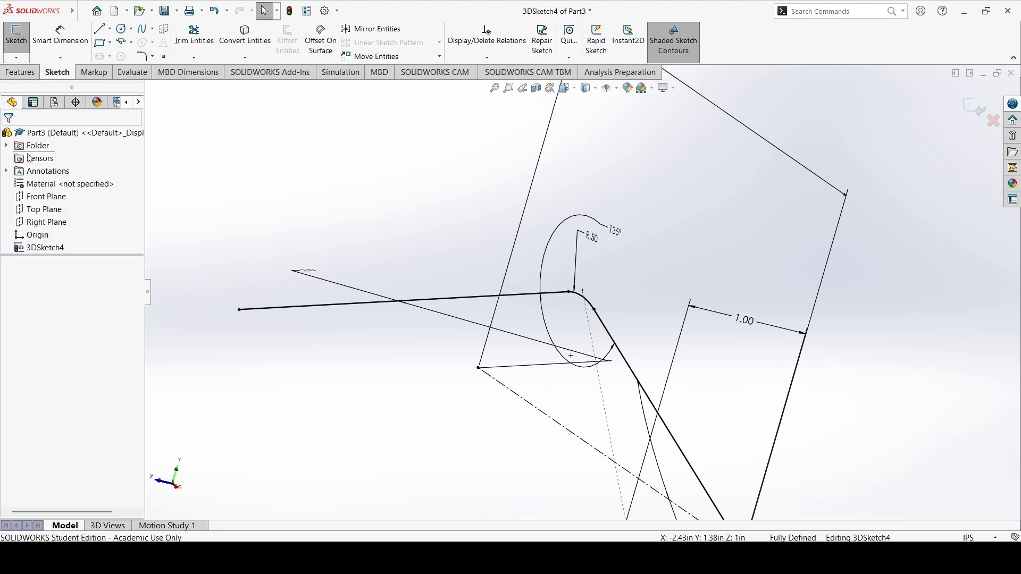
- Exit the 3D sketch with its filleted corner
left_click(16, 56)
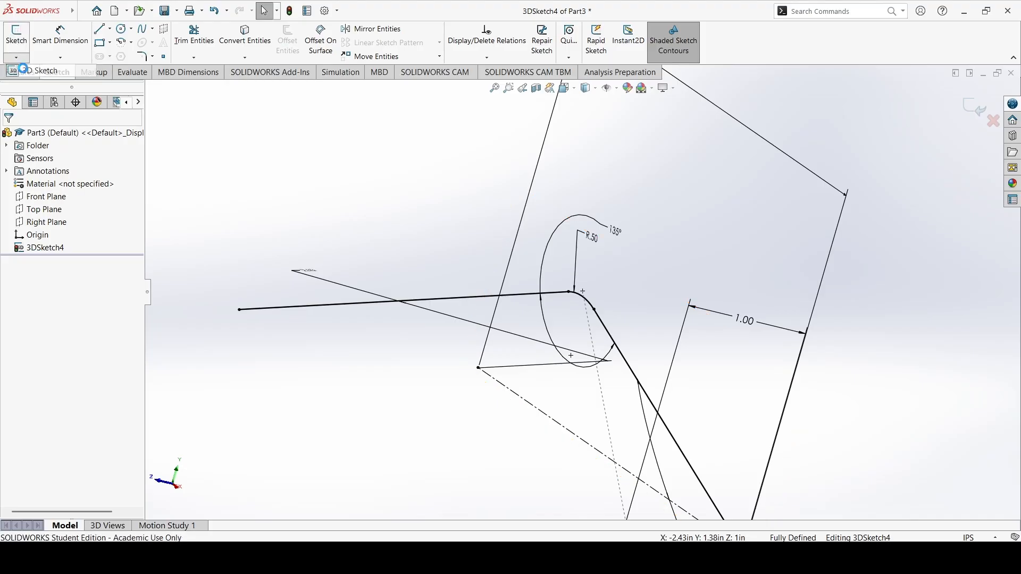
left_click(25, 71)
mouse_move(537, 335)
middle_mouse_down()
mouse_move(615, 287)
mouse_move(570, 270)
mouse_move(629, 314)
mouse_move(686, 463)
mouse_move(620, 353)
middle_mouse_up()
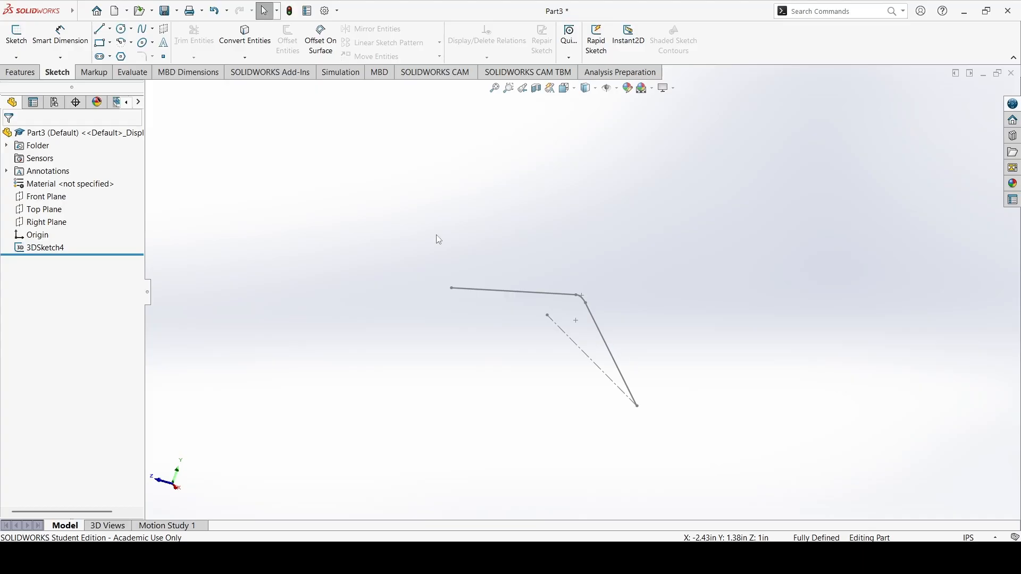
left_click(26, 73)
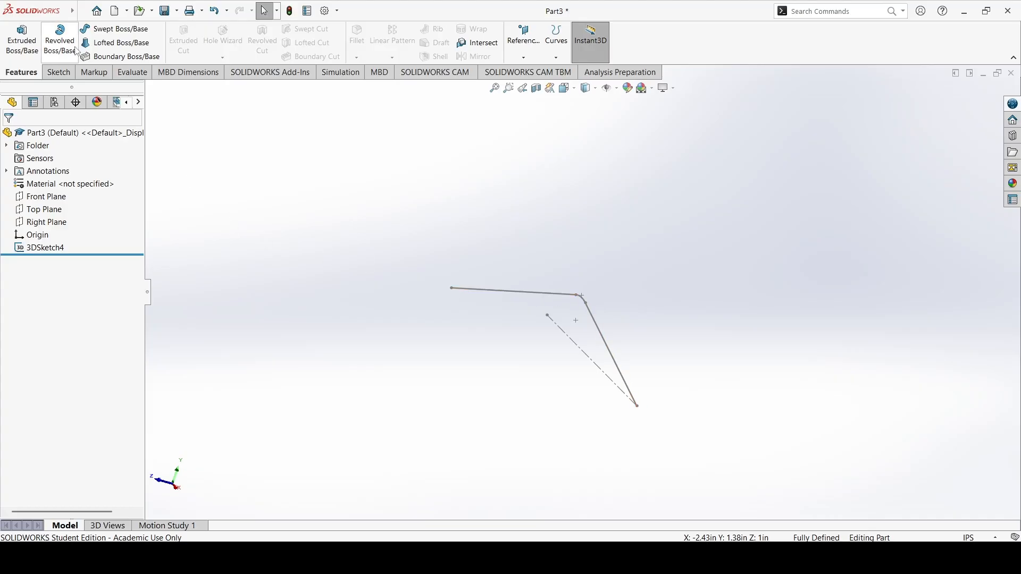
left_click(105, 32)
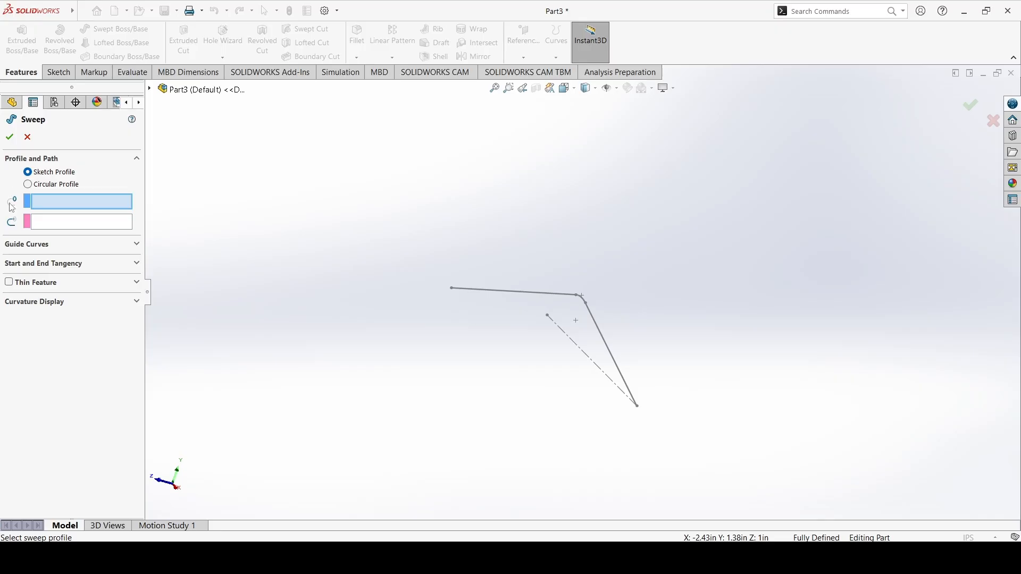
left_click(59, 224)
left_click(605, 344)
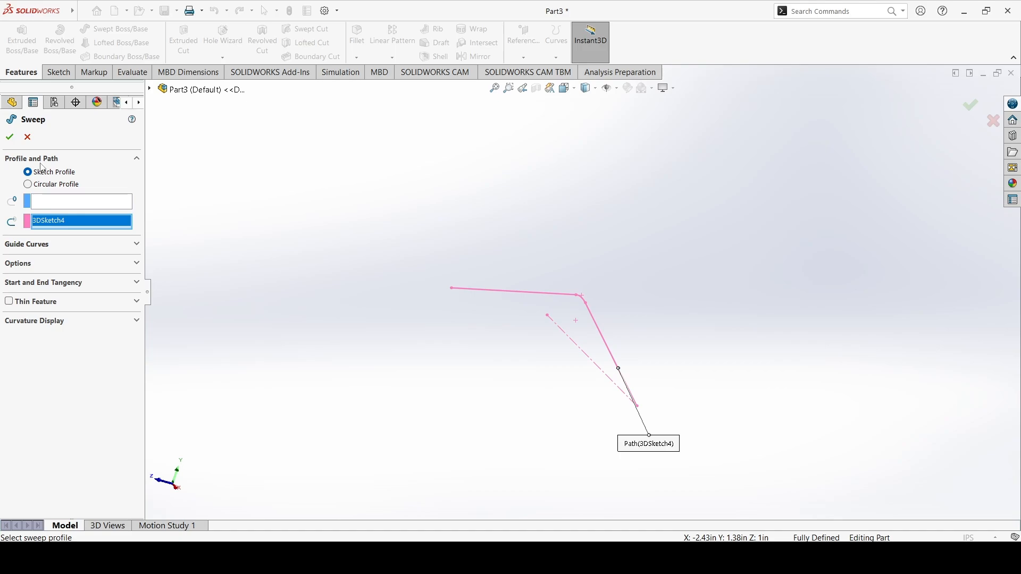
left_click(28, 137)
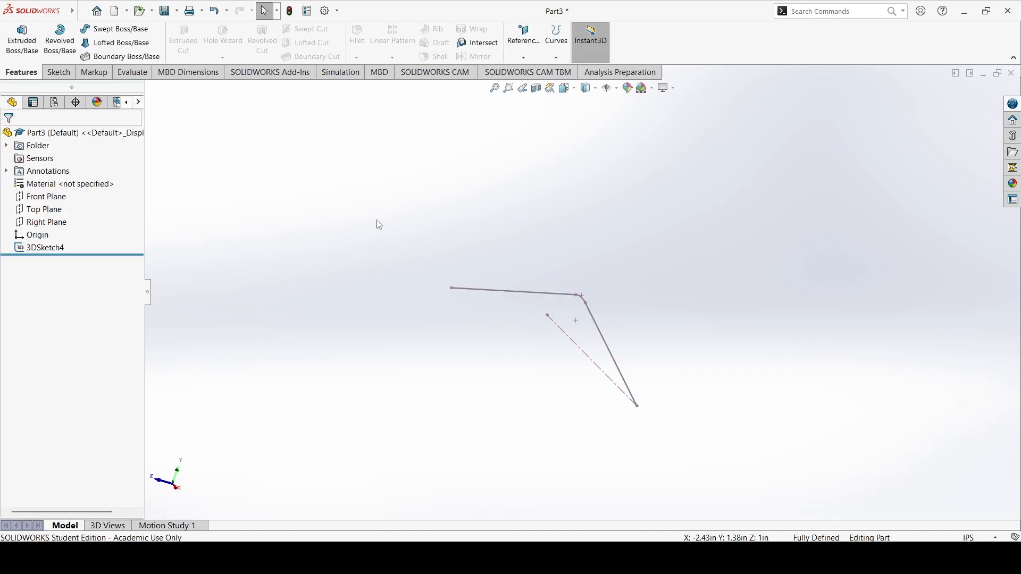
- Start a new sketch on the Right Plane for the sweep profile
left_click(58, 72)
left_click(16, 37)
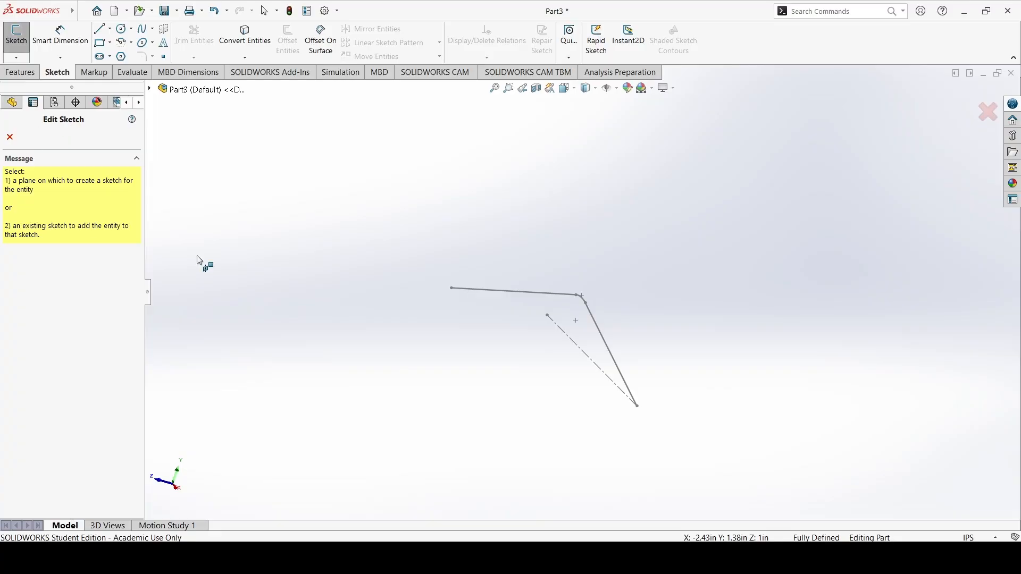
mouse_move(724, 417)
middle_mouse_down()
mouse_move(664, 390)
mouse_move(678, 389)
middle_mouse_up()
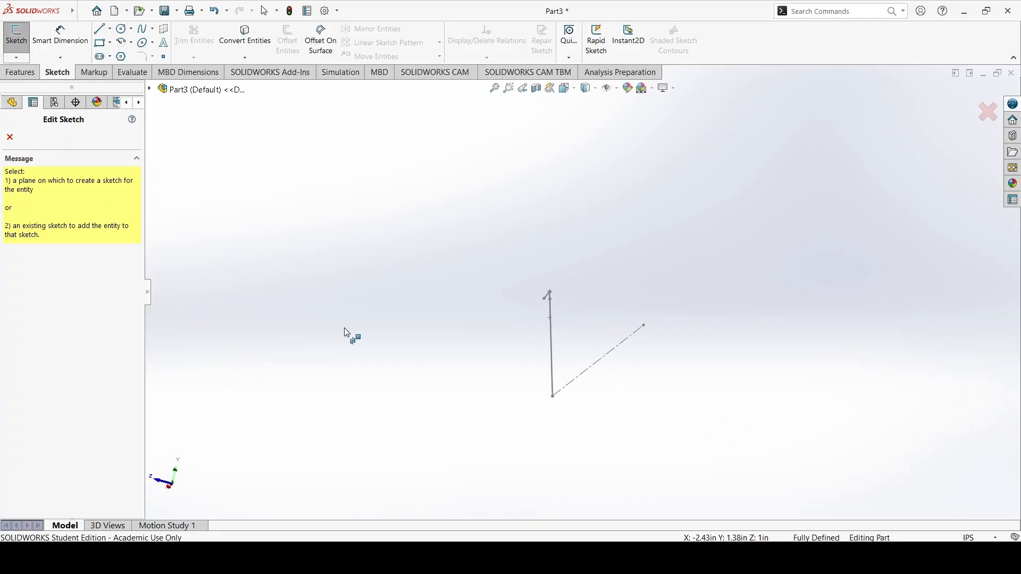
left_click(11, 102)
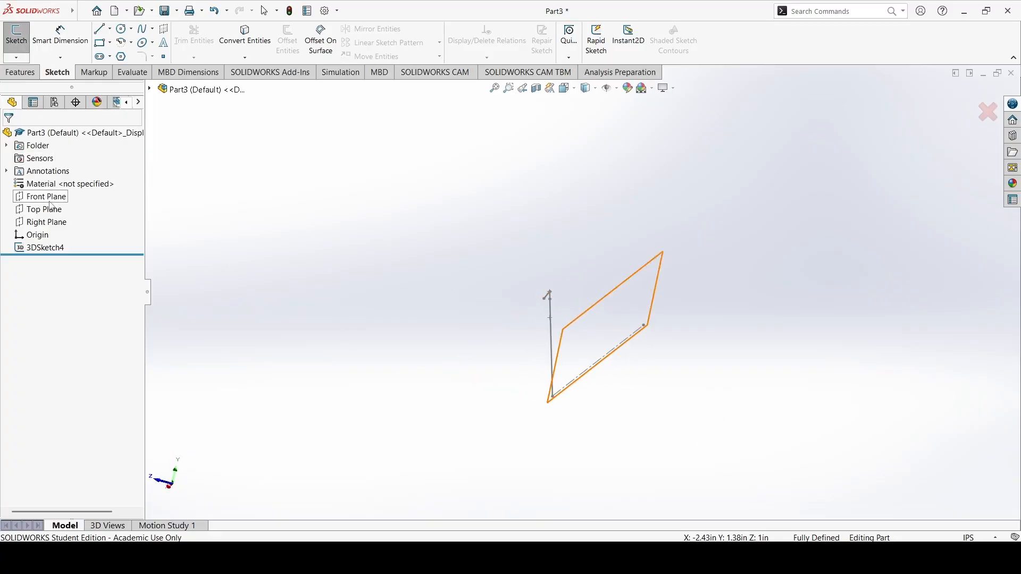
left_click(52, 225)
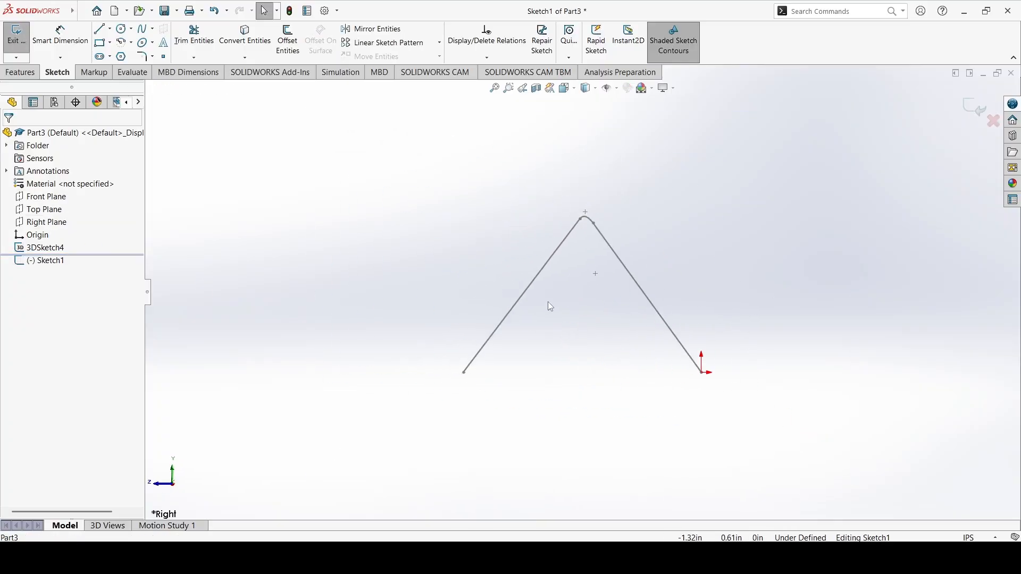
- Draw a circle of about 0.22 in radius centred on the origin at the end of the 3D path
scroll(665, 315, "down", 3)
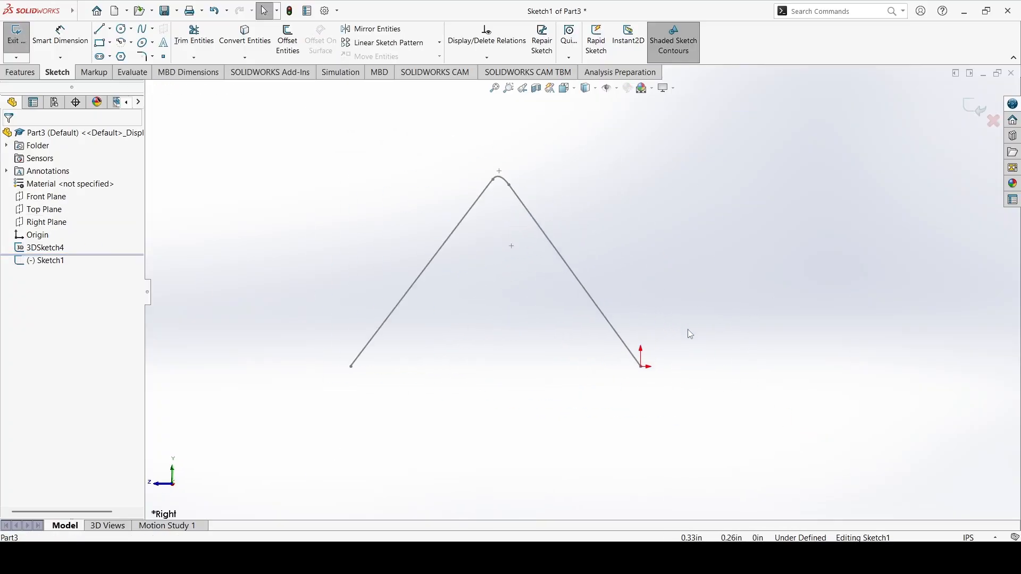
left_click(123, 28)
left_click(641, 367)
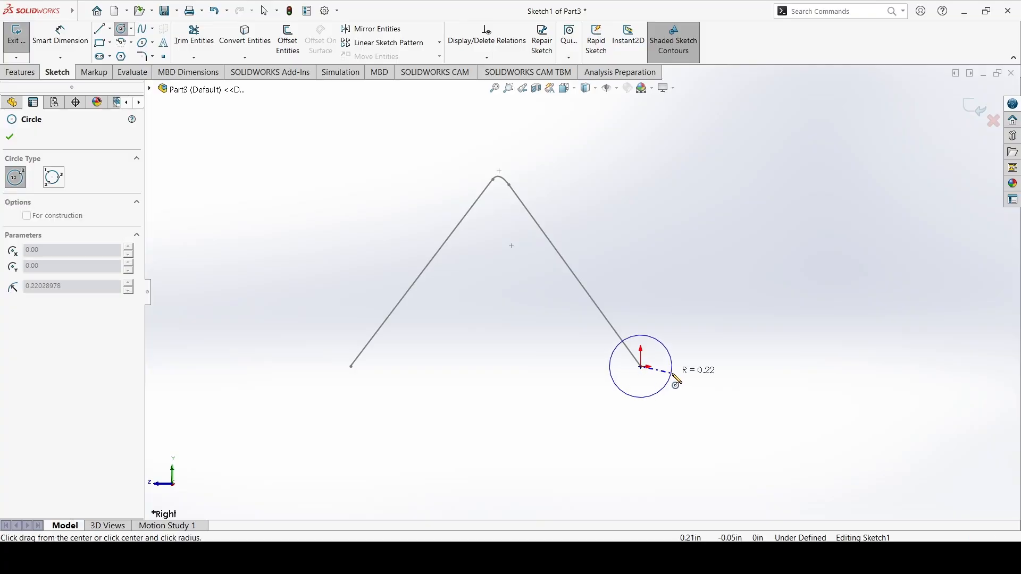
left_click(672, 372)
key("Escape")
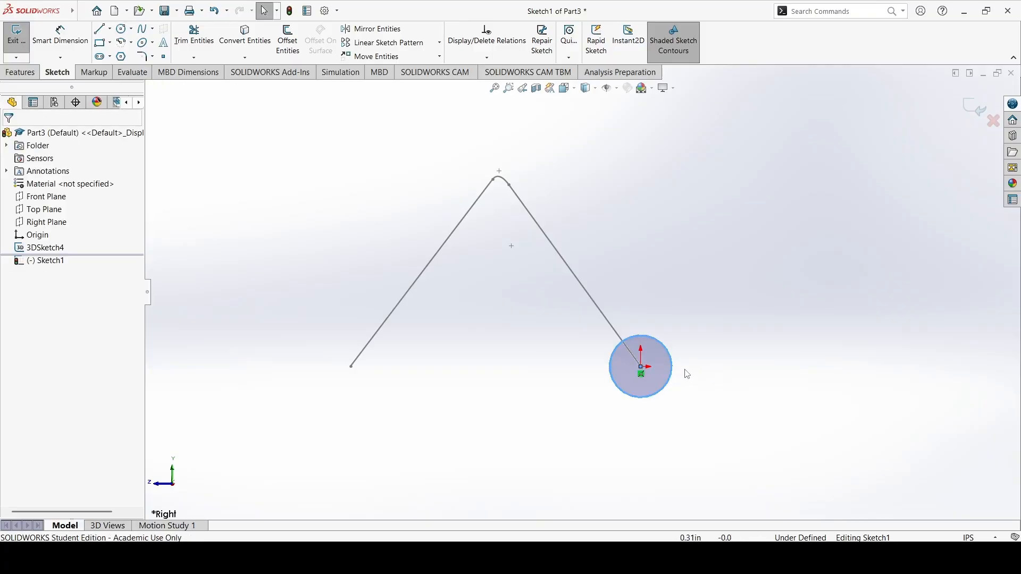
- Dimension the circle's diameter as 0.5 in and exit the sketch
left_click(673, 367)
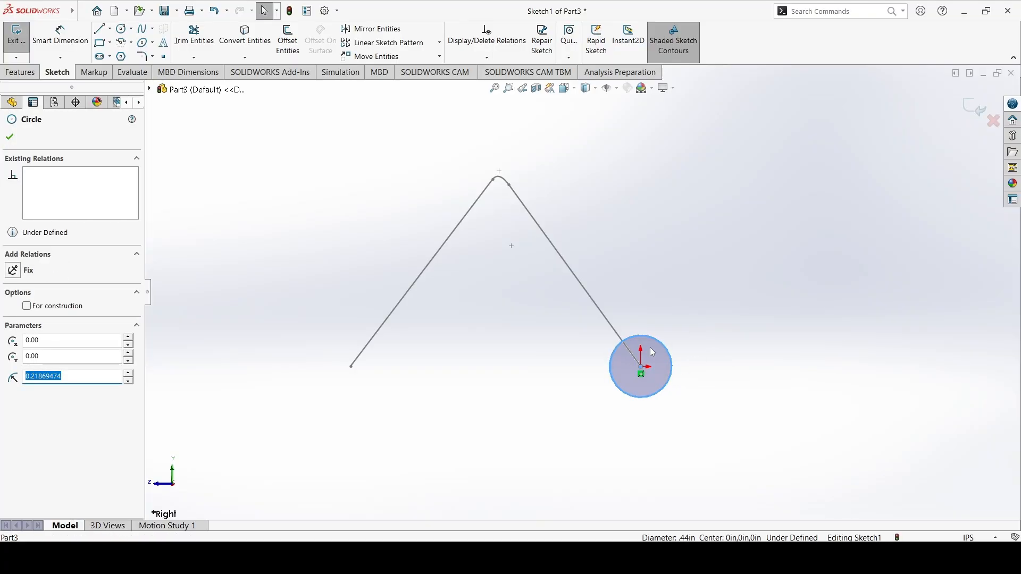
left_click(681, 366)
left_click(63, 42)
left_click(684, 362)
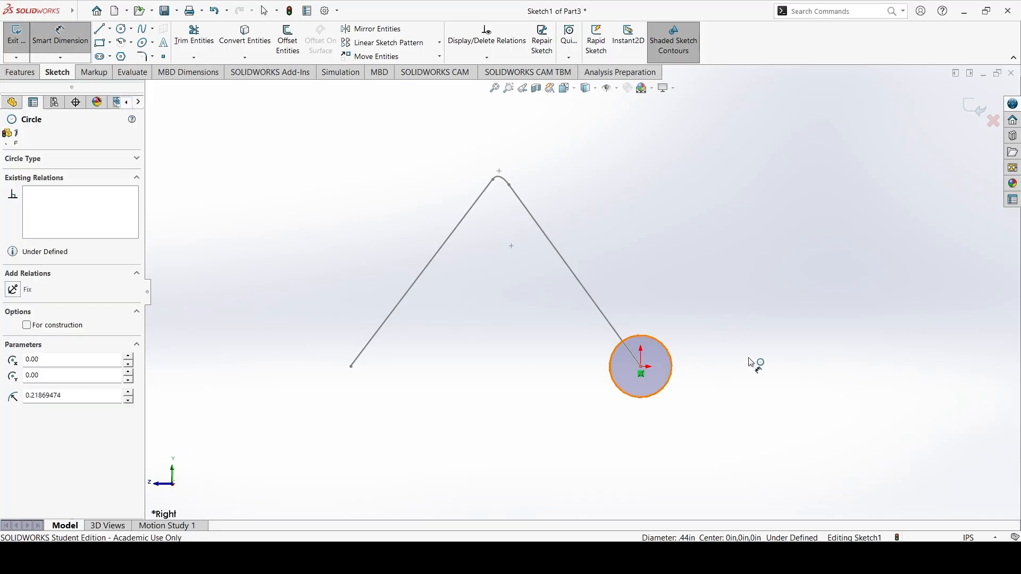
left_click(882, 332)
type(".5")
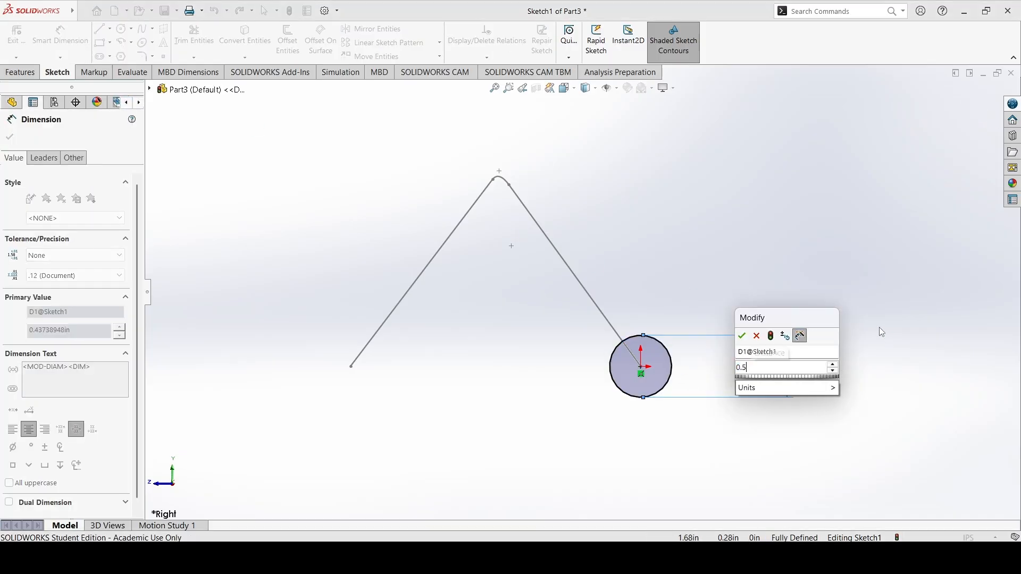
key("Return")
left_click(9, 136)
mouse_move(659, 335)
middle_mouse_down()
mouse_move(710, 364)
mouse_move(863, 406)
mouse_move(775, 390)
mouse_move(744, 372)
middle_mouse_up()
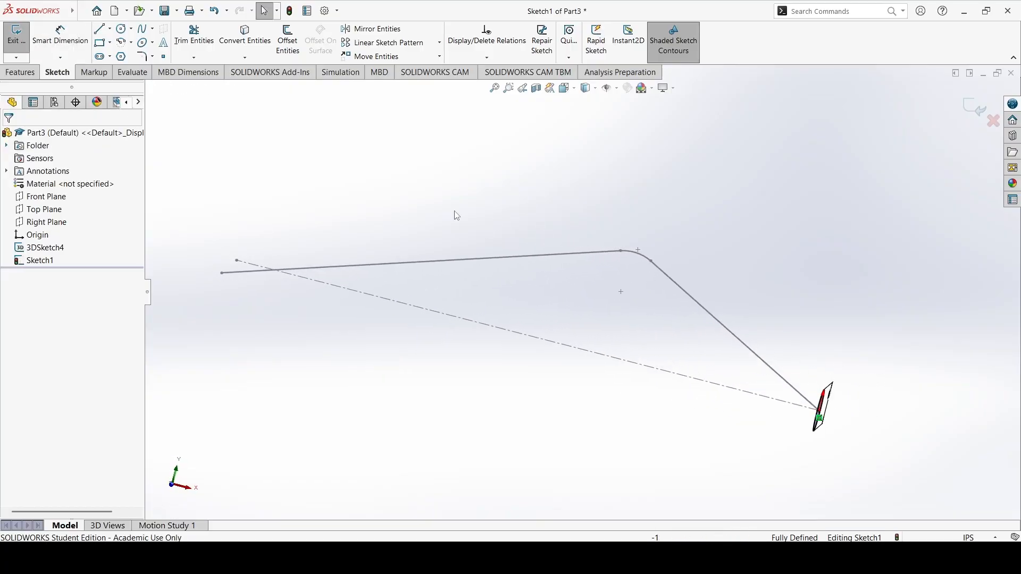
left_click(21, 57)
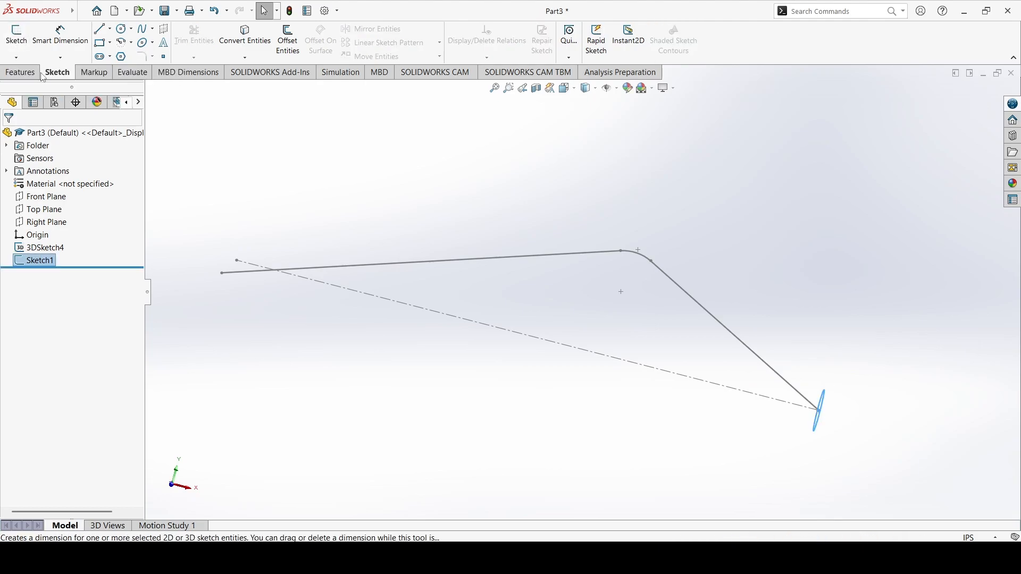
- Create a swept boss using the circle sketch as the profile and the filleted 3D sketch as the path
left_click(24, 73)
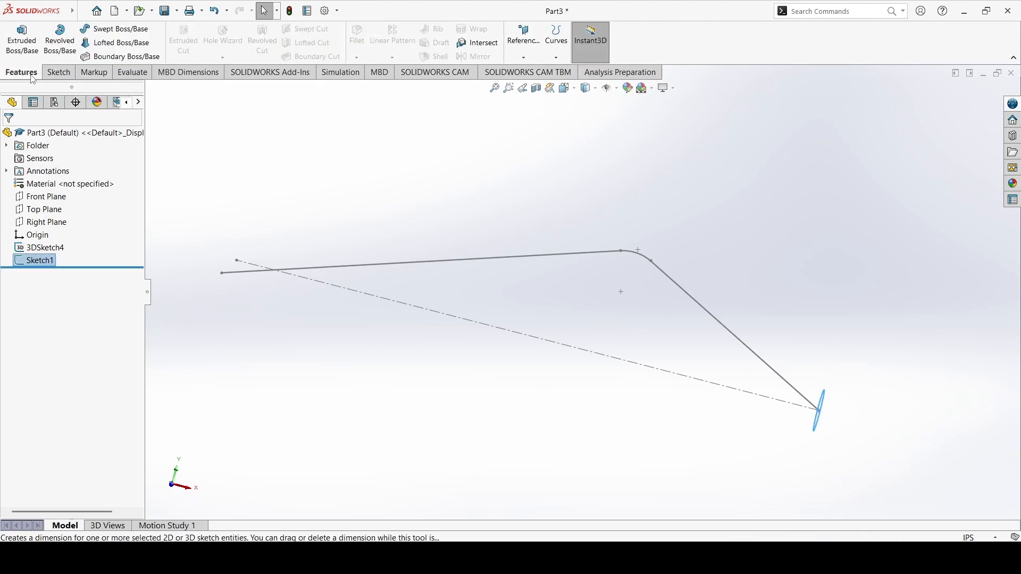
left_click(104, 33)
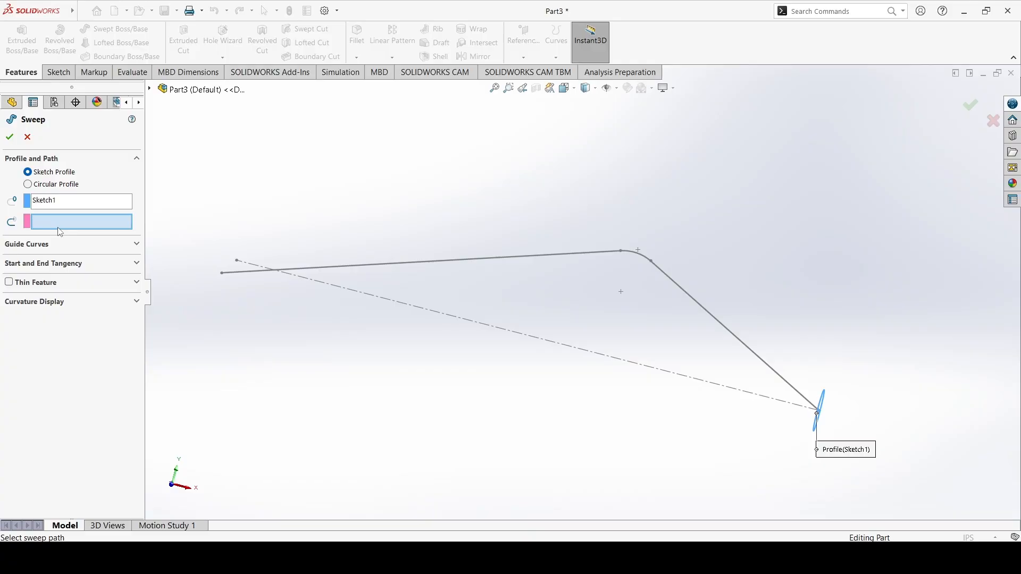
middle_click_drag(778, 340, 835, 381)
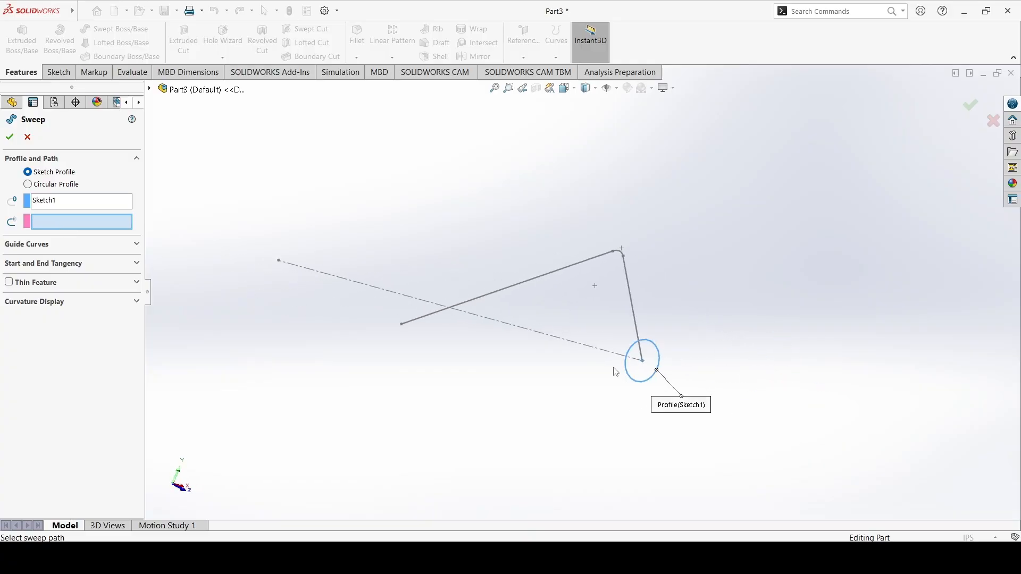
left_click(626, 274)
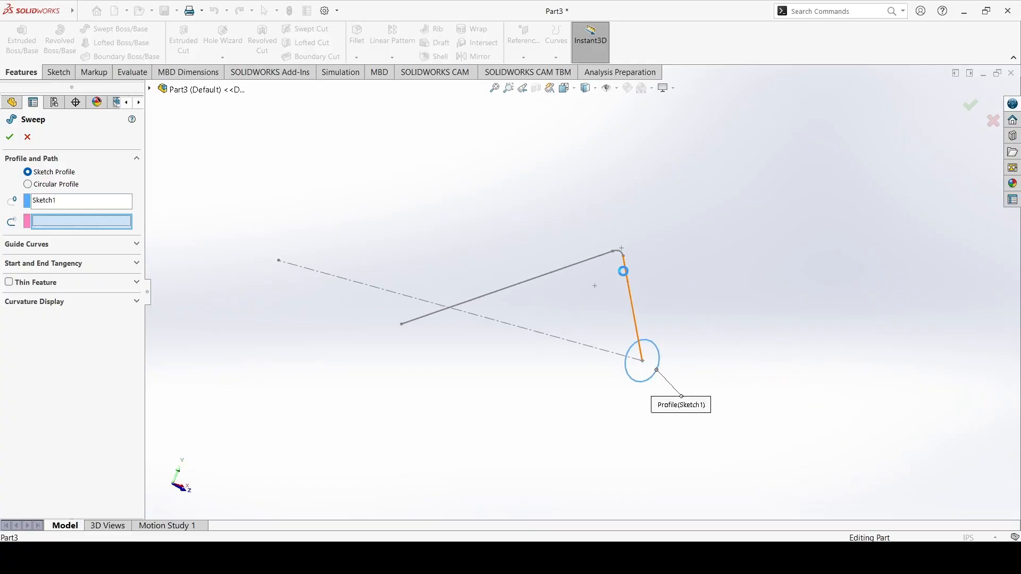
middle_click_drag(623, 271, 470, 294)
left_click(14, 142)
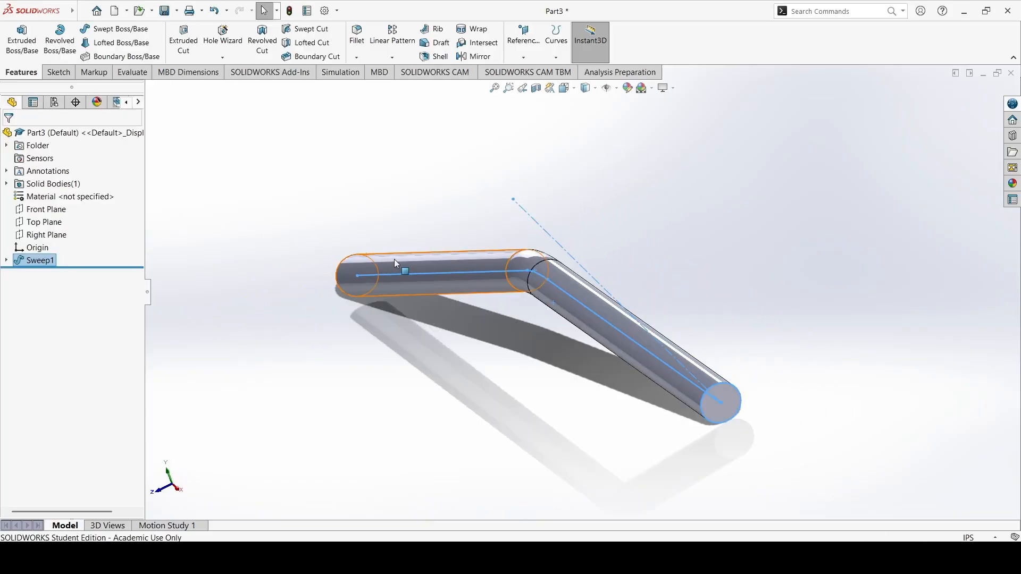
- Edit the sweep and set both its start and end tangency types to Path Tangent
middle_click_drag(742, 265, 654, 313)
right_click(41, 266)
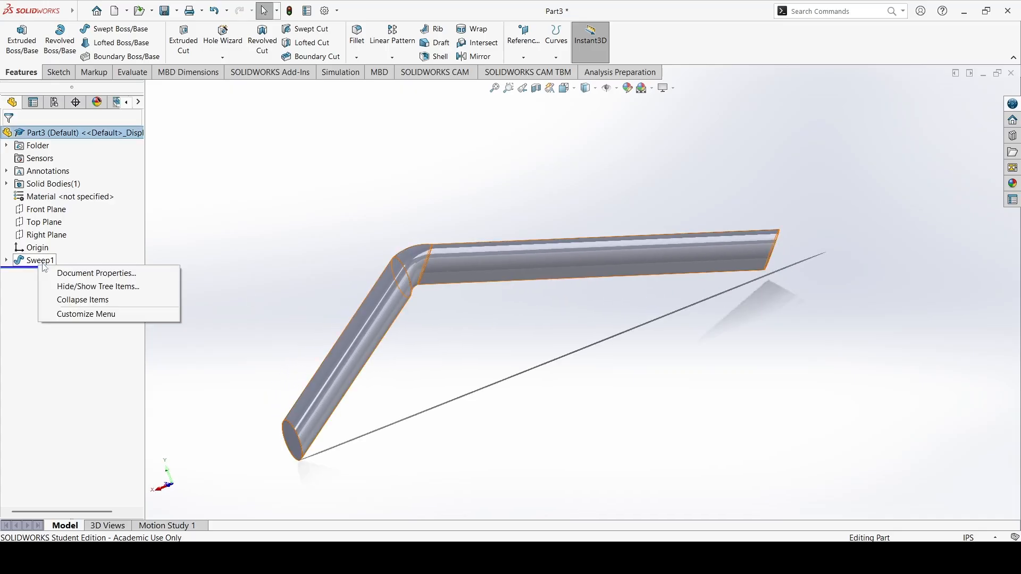
key("Escape")
right_click(26, 261)
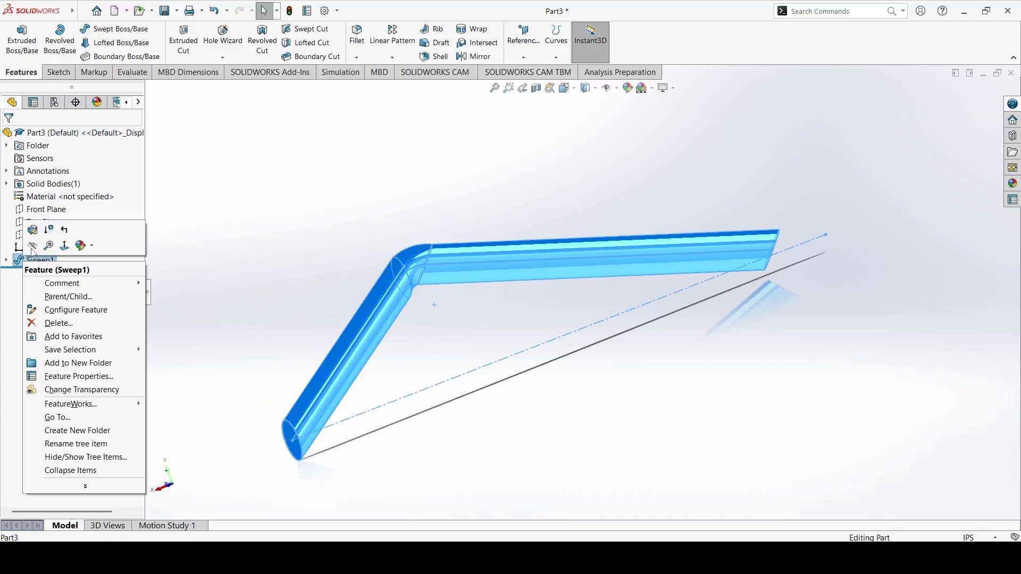
left_click(32, 229)
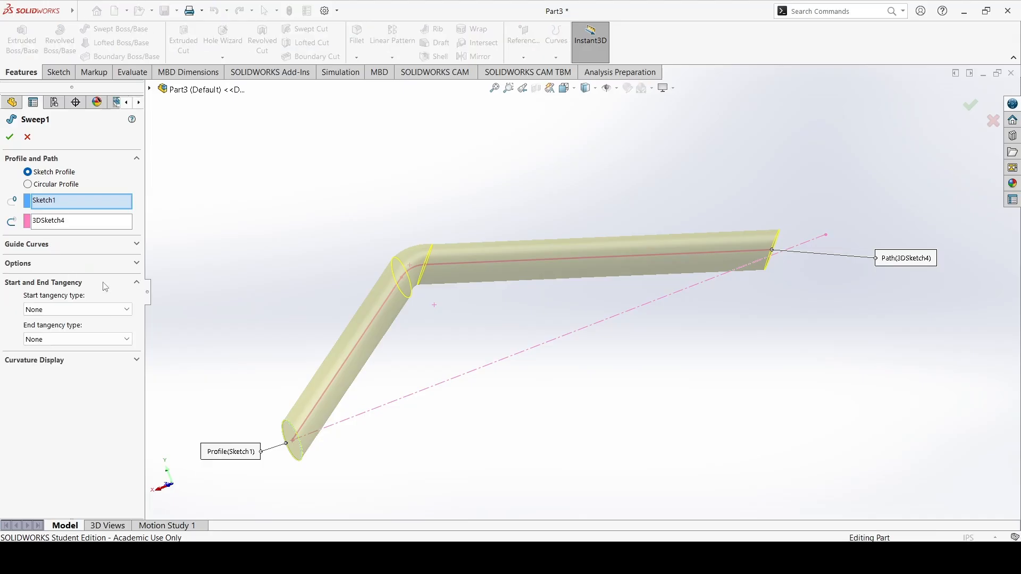
left_click(104, 311)
left_click(95, 328)
left_click(93, 338)
left_click(86, 359)
left_click(9, 138)
- Reopen the sweep for editing and set both its start and end tangency types back to None
middle_click_drag(357, 367, 319, 404)
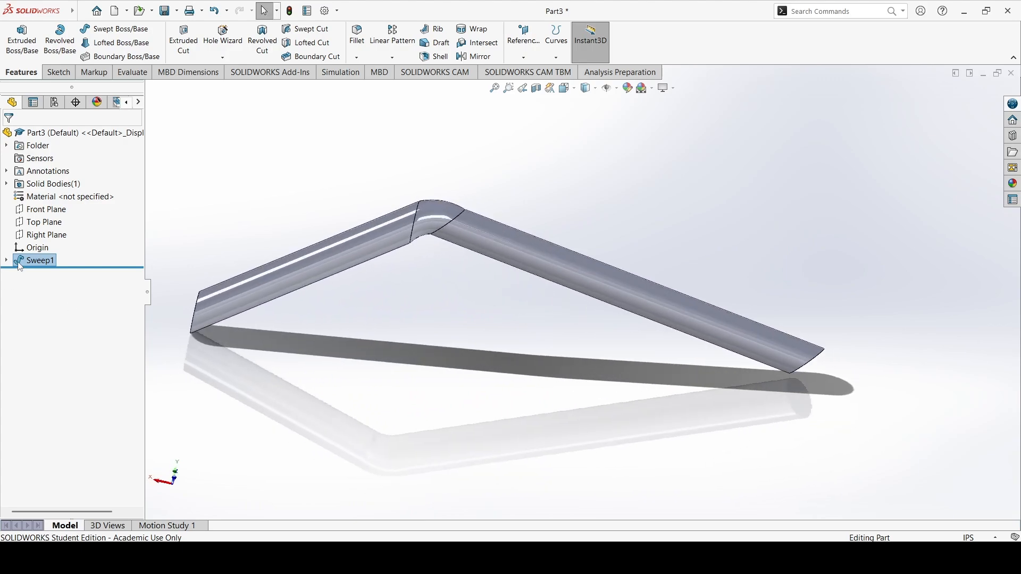
right_click(52, 264)
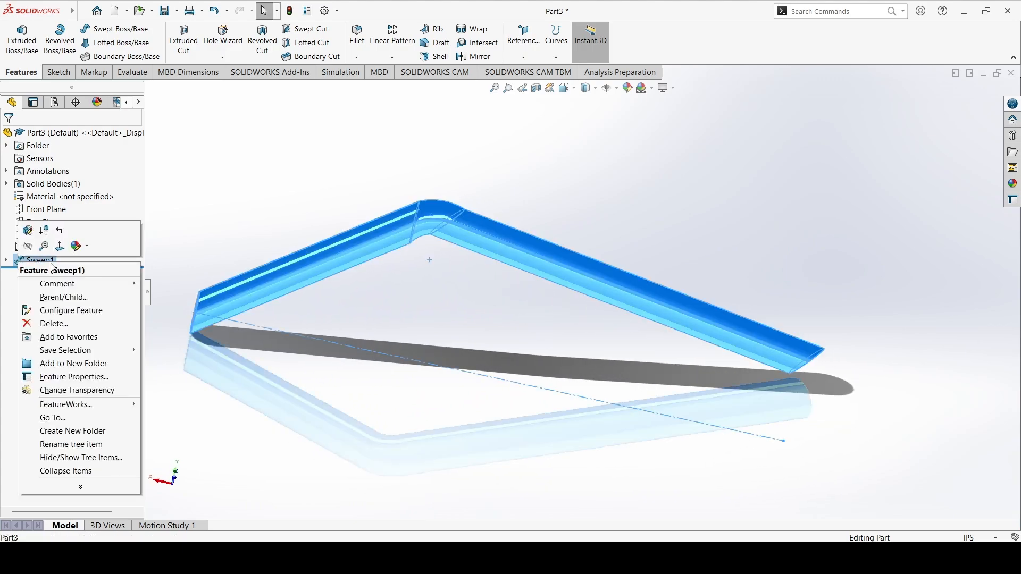
left_click(27, 233)
left_click(88, 310)
left_click(89, 317)
left_click(93, 339)
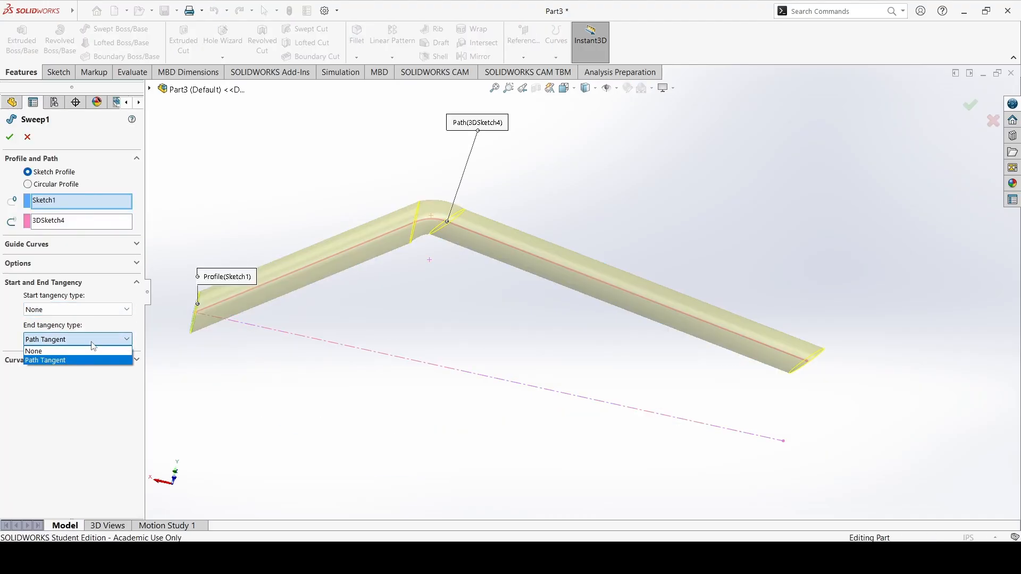
left_click(92, 351)
- Turn on the sweep's mesh preview with a density of 7, inspect the bend, and accept the sweep
left_click(92, 362)
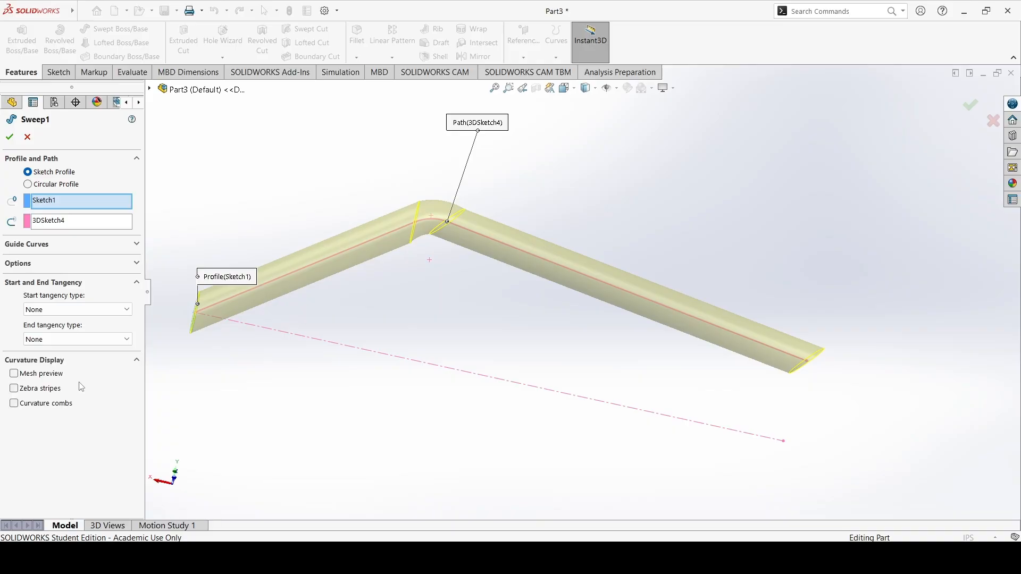
left_click(55, 374)
scroll(430, 247, "down", 5)
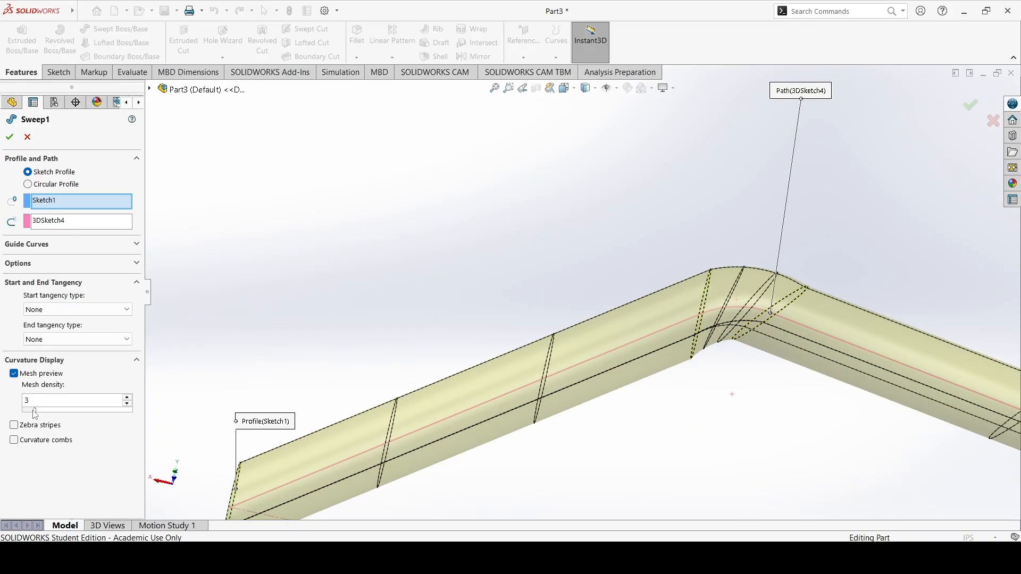
left_click_drag(39, 413, 63, 409)
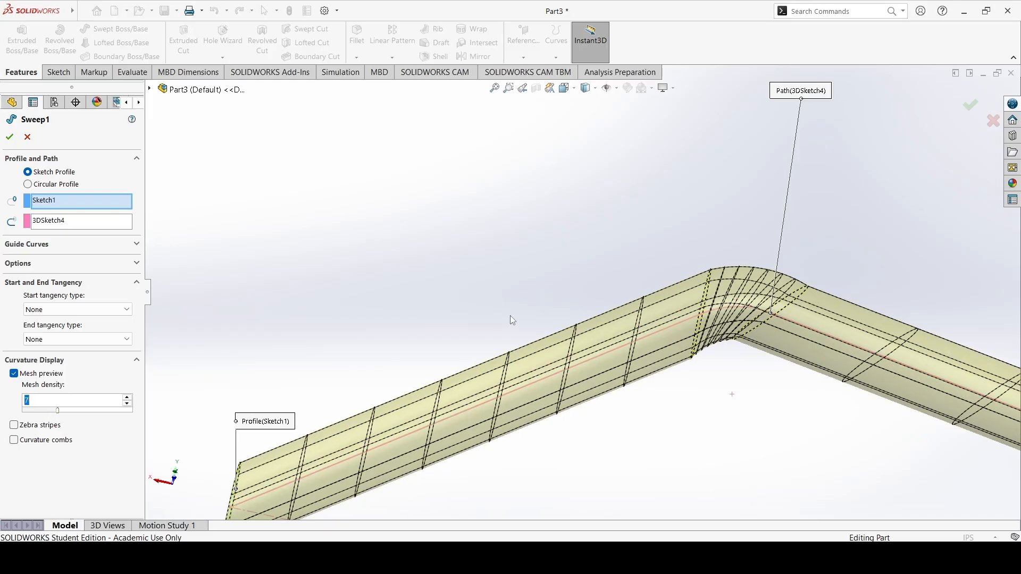
scroll(596, 319, "up", 3)
scroll(719, 314, "down", 4)
middle_click_drag(613, 308, 567, 275)
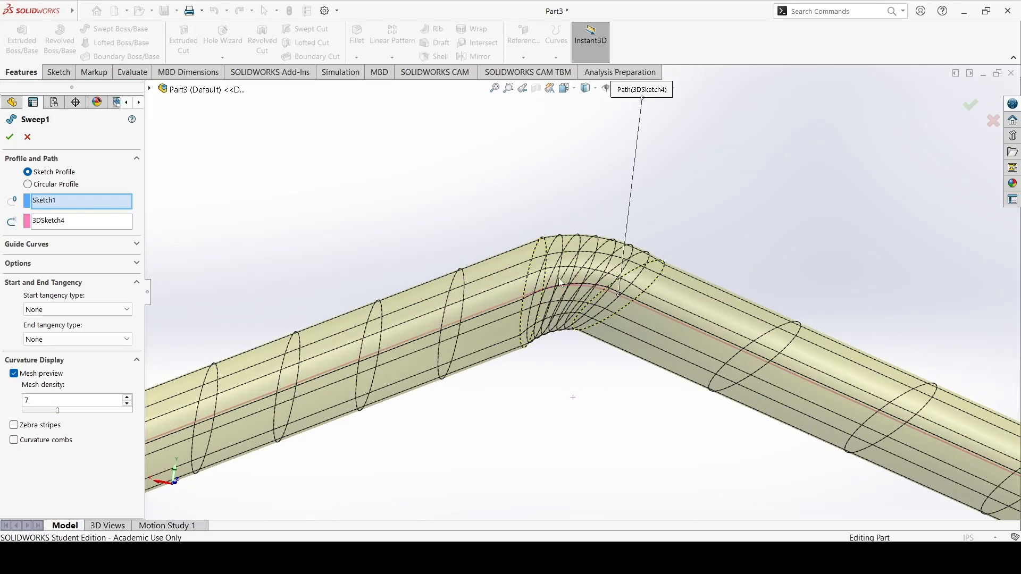
left_click(10, 137)
- Open the sweep's 3D path sketch for editing and set the corner fillet's radius to 1 in
middle_click_drag(520, 327, 412, 355)
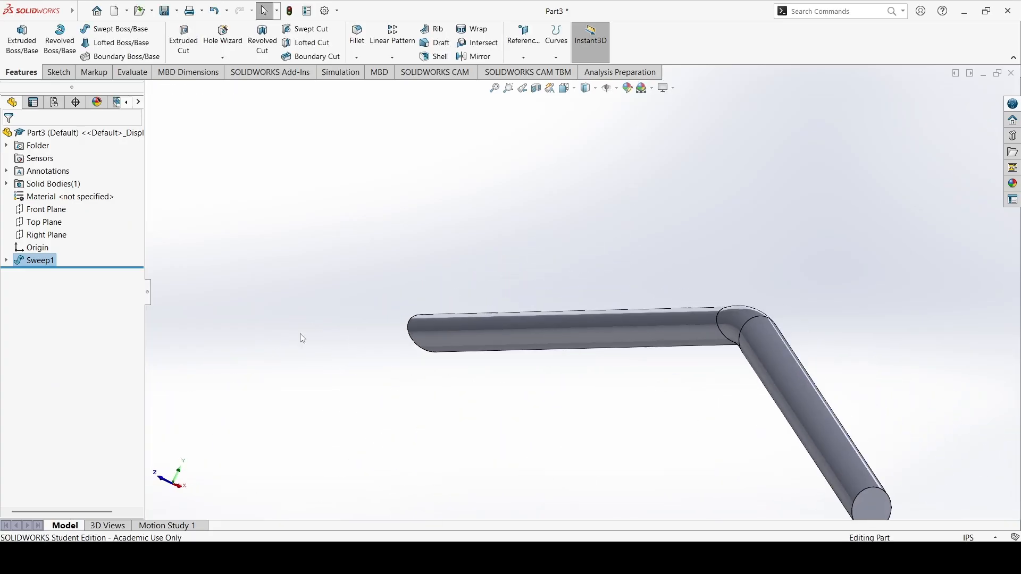
left_click(7, 260)
left_click(51, 285)
right_click(51, 286)
left_click(85, 246)
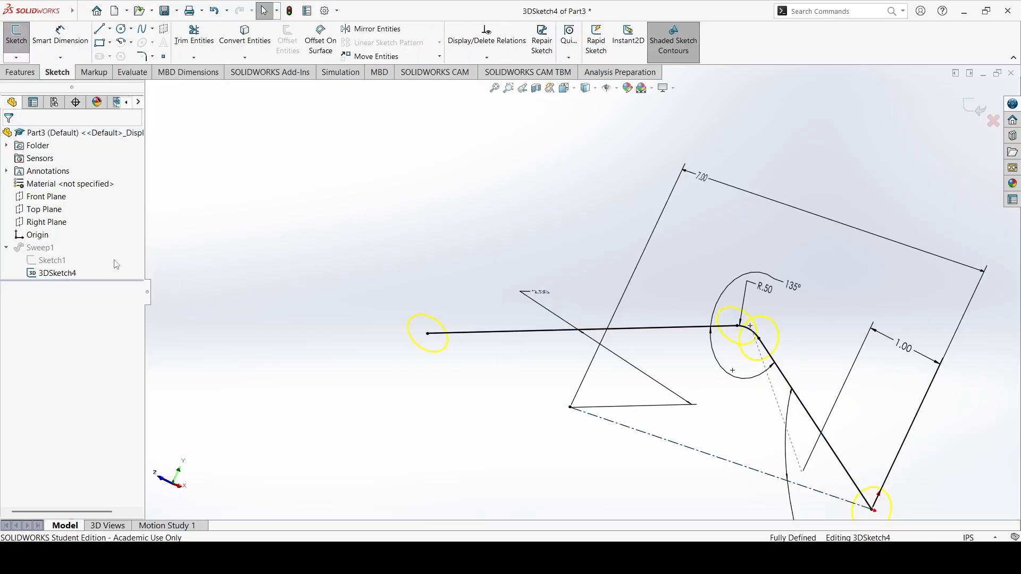
scroll(513, 287, "up", 3)
scroll(761, 302, "down", 5)
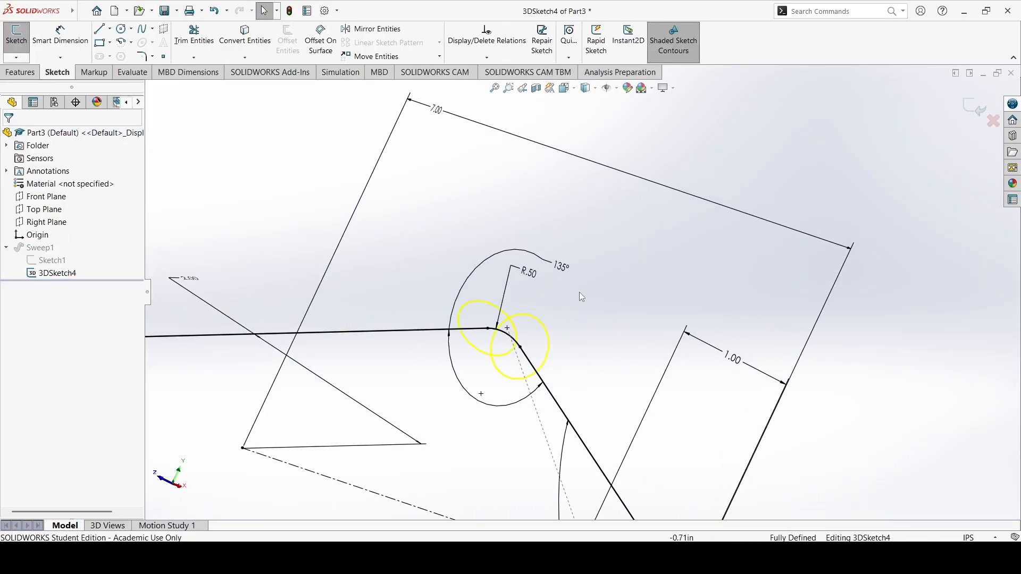
double_click(529, 271)
type("1")
key("Return")
scroll(537, 276, "up", 5)
scroll(322, 312, "down", 2)
middle_click_drag(321, 311, 369, 351)
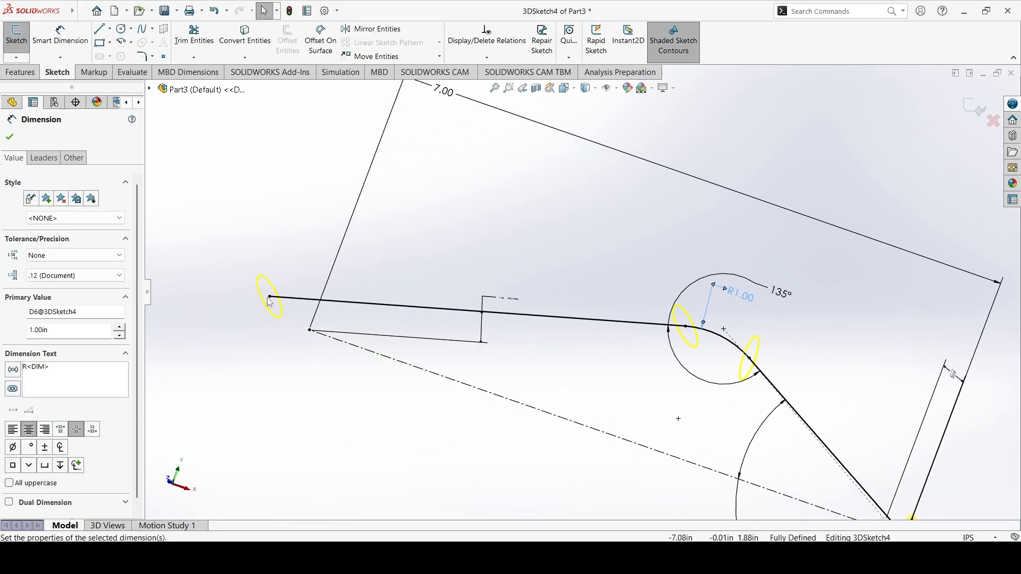
- Draw a line about 1.11 in long from the free end of the 3D sketch path, angled off the straight segment
left_click(110, 30)
left_click(118, 43)
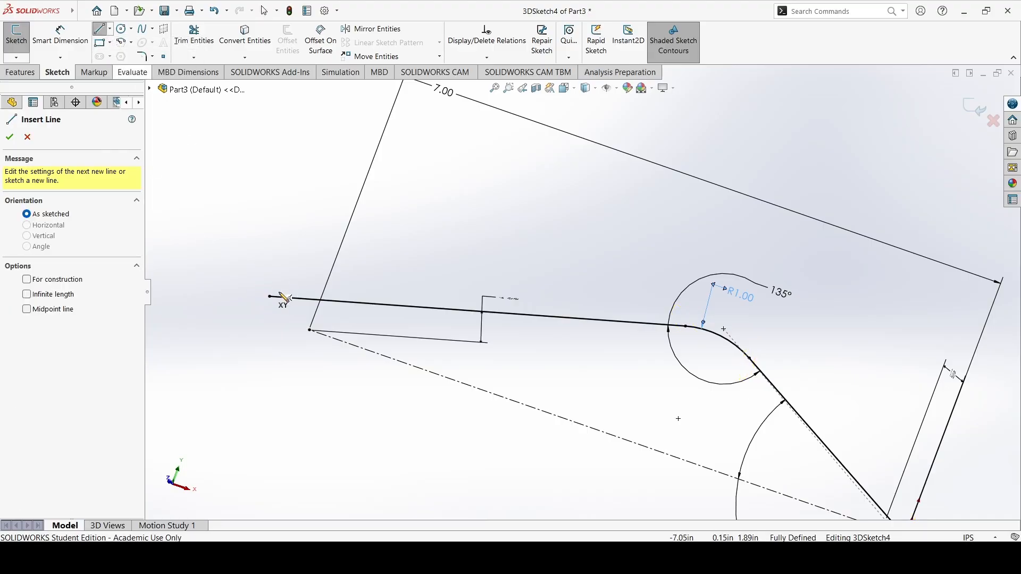
left_click(270, 296)
left_click(228, 208)
middle_click_drag(330, 226, 326, 292)
key("Escape")
- Dimension the angle between the new end line and the adjoining straight path segment to 120 degrees
left_click(44, 33)
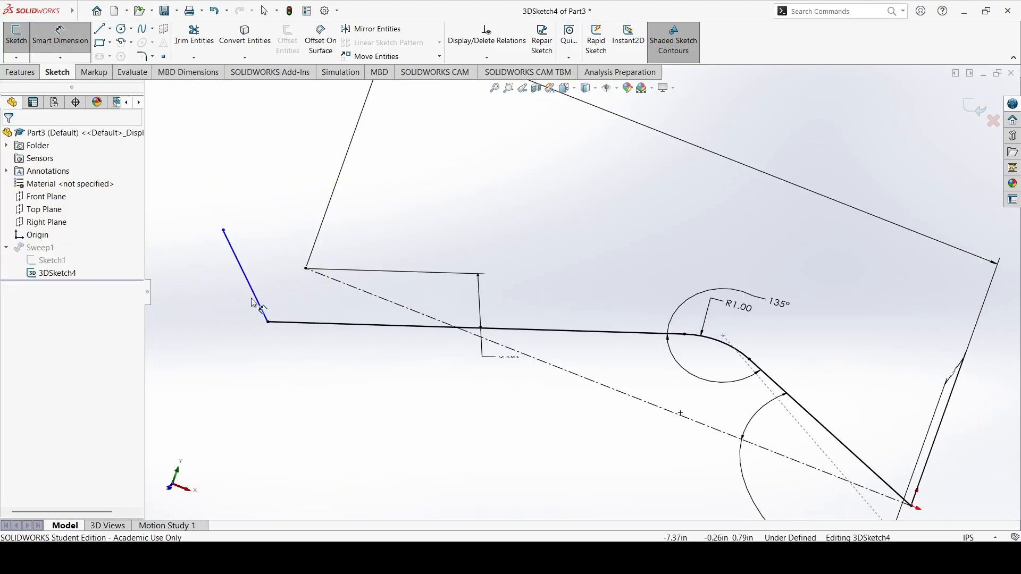
left_click(292, 323)
left_click(259, 302)
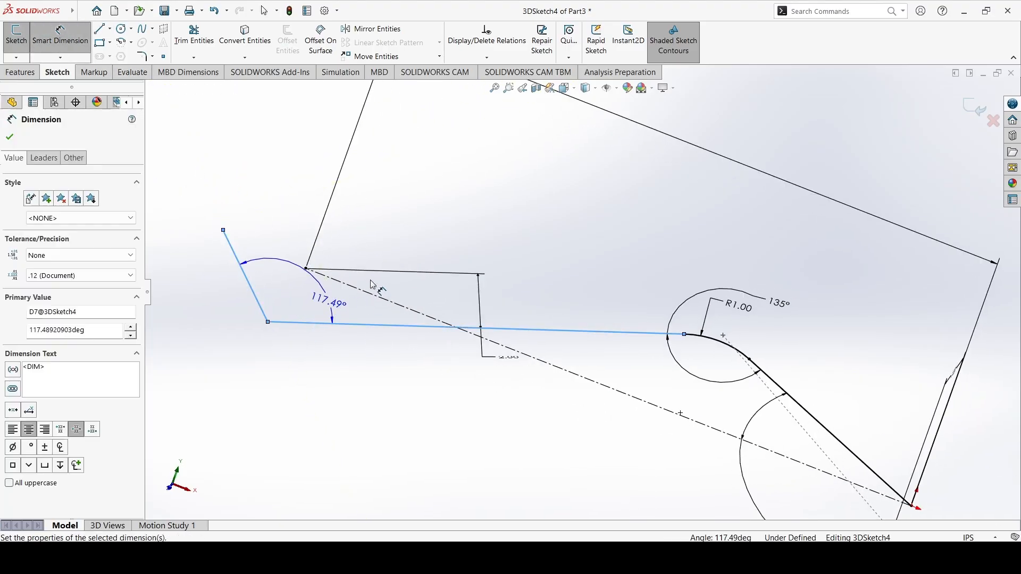
left_click(346, 303)
type("120")
key("Return")
key("Escape")
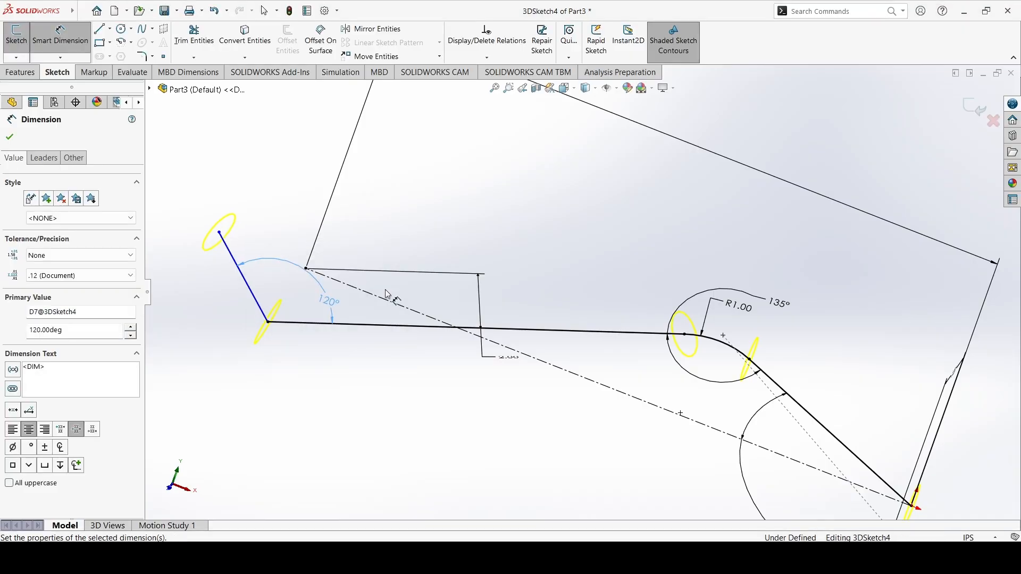
- Dimension the distance between the new line's free endpoint and the far endpoint of the construction line to 2 in
middle_click_drag(320, 322, 440, 328)
left_click(361, 330)
scroll(740, 417, "down", 2)
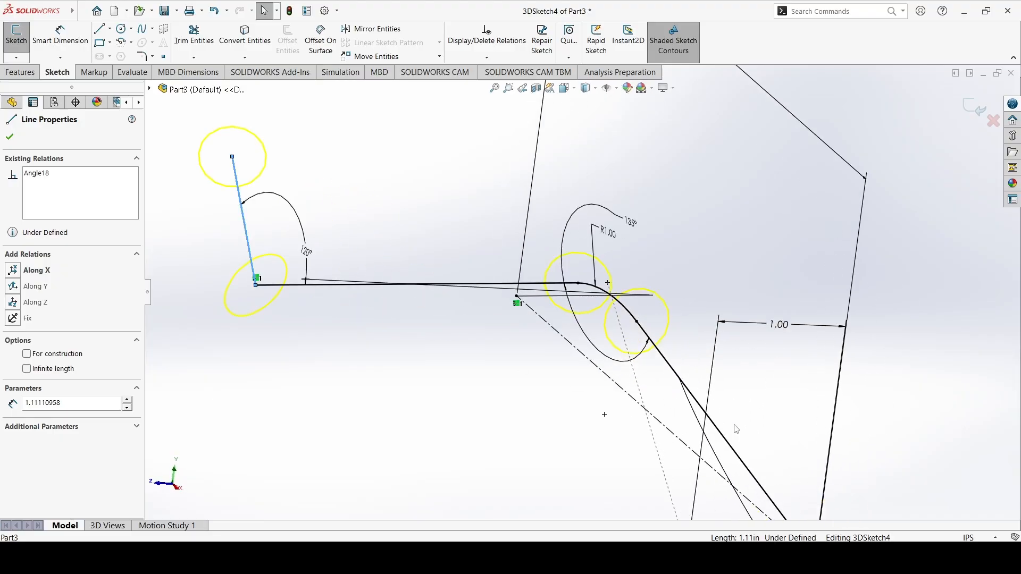
scroll(729, 427, "up", 5)
middle_click_drag(678, 439, 775, 453)
mouse_move(362, 273)
middle_mouse_down()
mouse_move(371, 323)
mouse_move(405, 319)
mouse_move(417, 299)
middle_mouse_up()
scroll(419, 299, "down", 2)
left_click(509, 294)
left_click(48, 35)
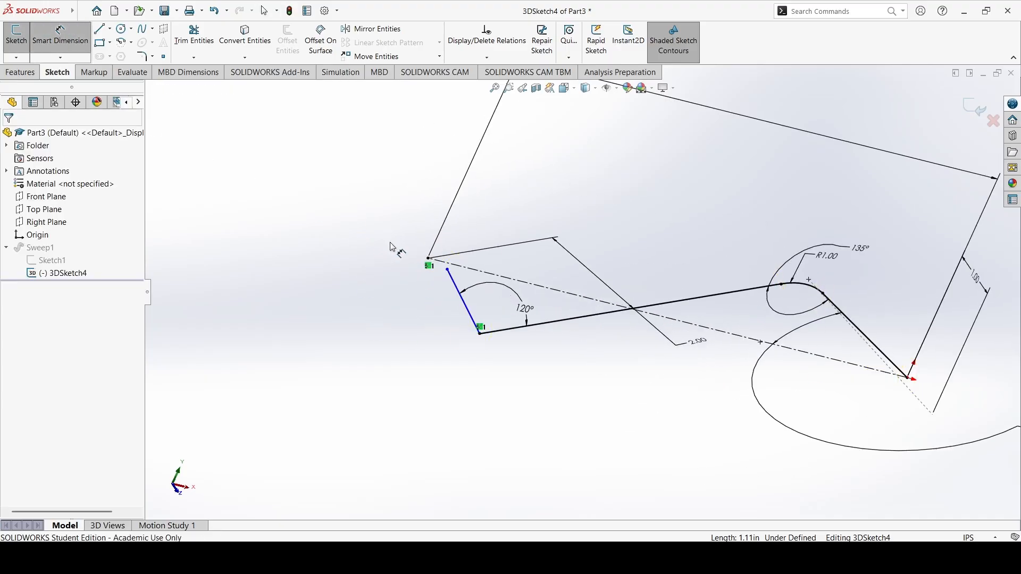
left_click(447, 269)
left_click(428, 258)
left_click(438, 303)
type("2")
key("Return")
- Dimension the new end line's length to 0.8 in and finish dimensioning
left_click(464, 313)
left_click(486, 344)
type(".8")
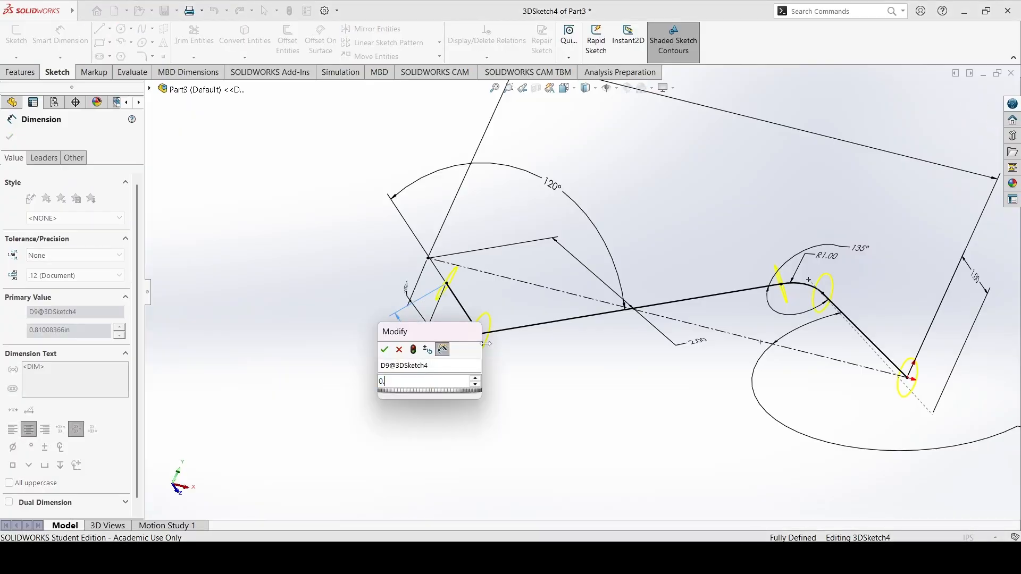
key("Return")
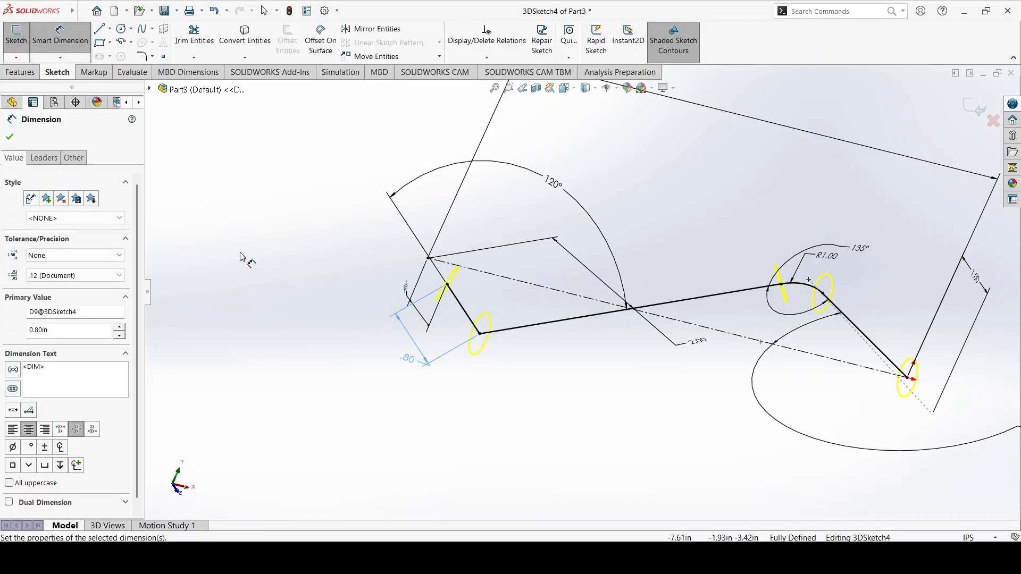
left_click(9, 139)
- Add a 0.5 in sketch fillet at the corner between the new end line and the long path segment
mouse_move(611, 362)
middle_mouse_down()
mouse_move(444, 319)
mouse_move(400, 333)
mouse_move(522, 280)
mouse_move(510, 305)
middle_mouse_up()
scroll(575, 289, "down", 5)
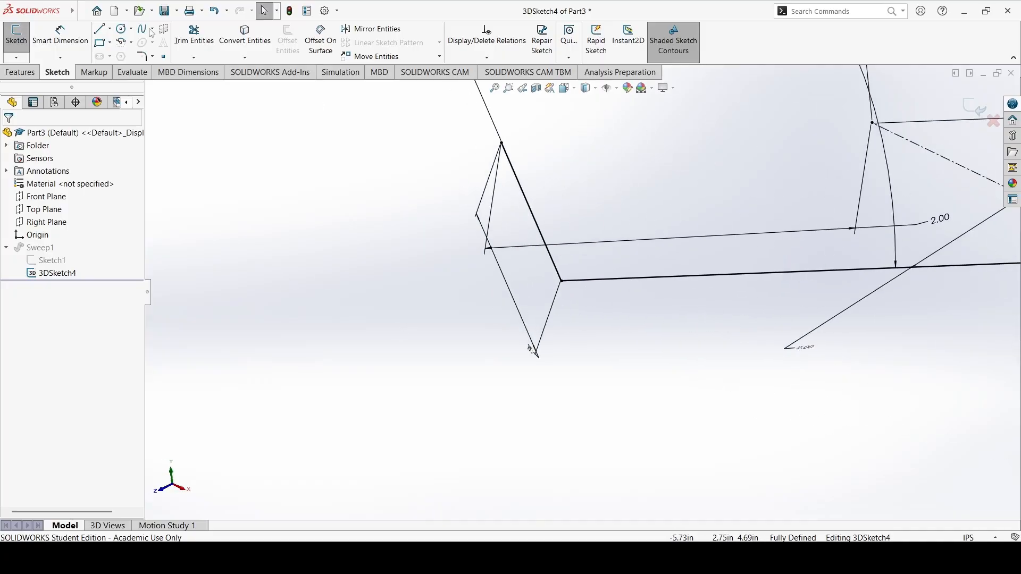
left_click(143, 56)
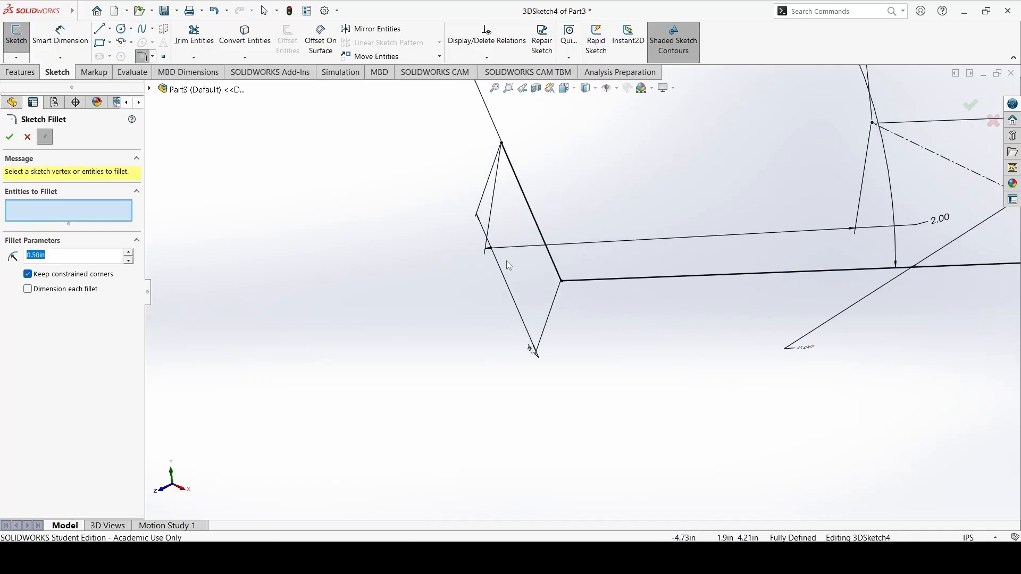
left_click(563, 286)
left_click(9, 137)
scroll(533, 272, "up", 5)
scroll(534, 272, "up", 1)
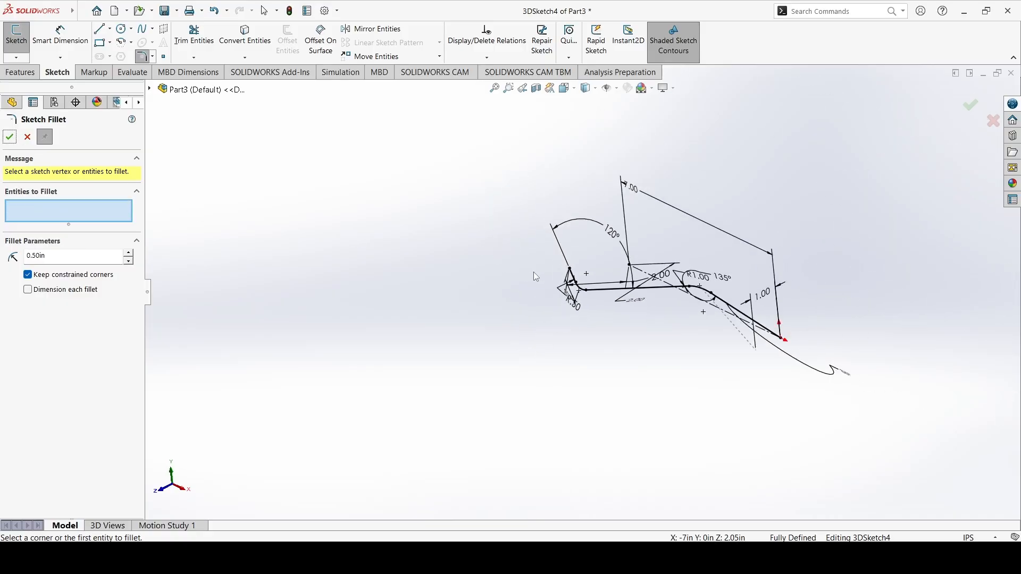
left_click(9, 137)
- Exit the 3D sketch to rebuild the sweep along the extended path and inspect the resulting body
left_click(16, 57)
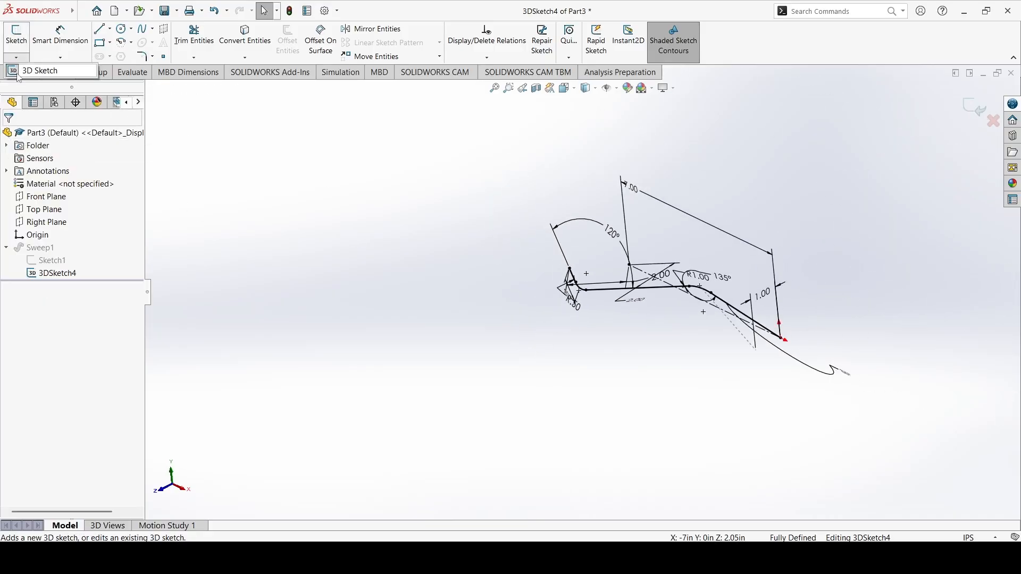
left_click(22, 73)
middle_click_drag(715, 269, 697, 302)
scroll(600, 347, "down", 4)
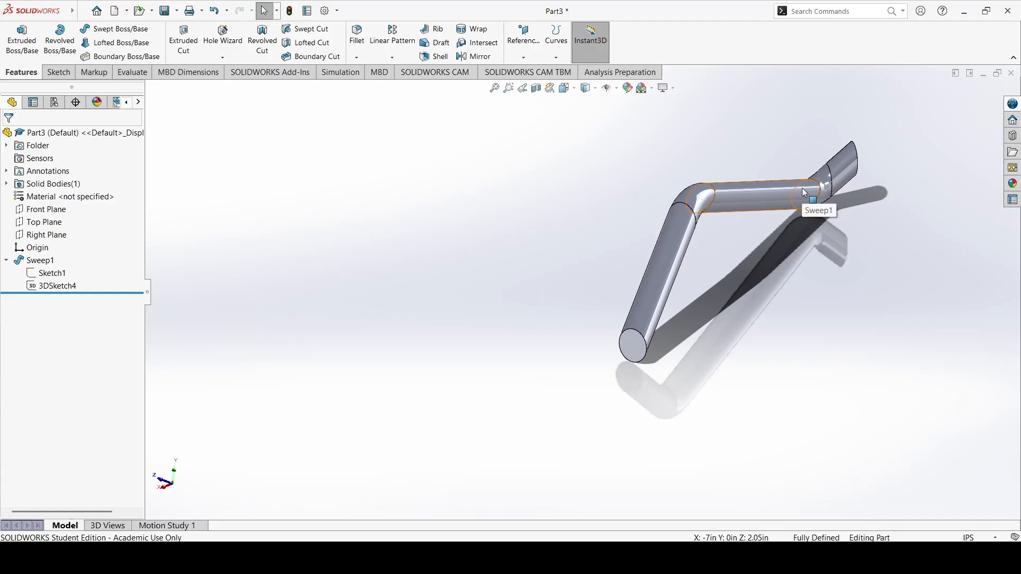
left_click(123, 43)
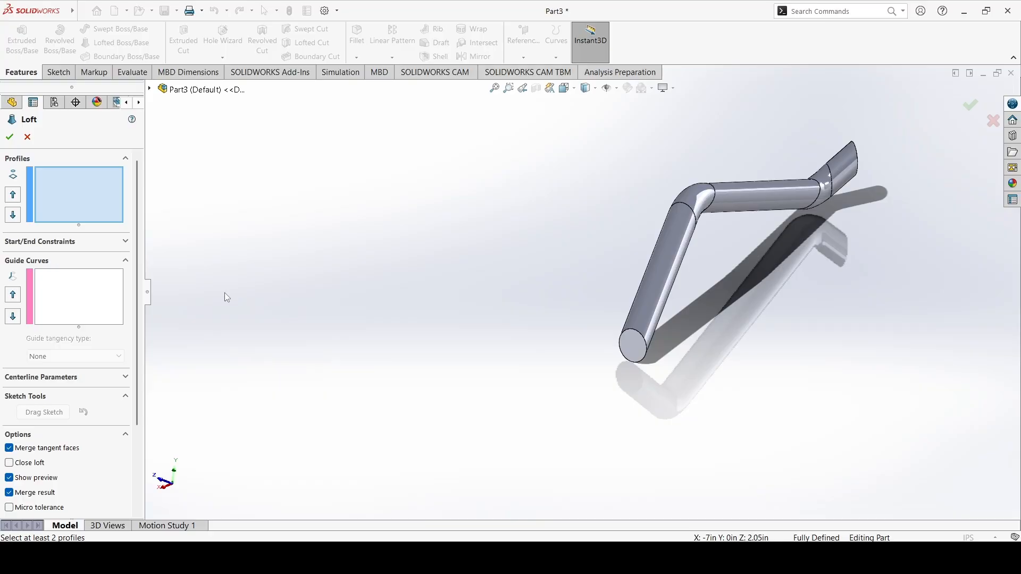
left_click(28, 137)
middle_click_drag(919, 307, 646, 222)
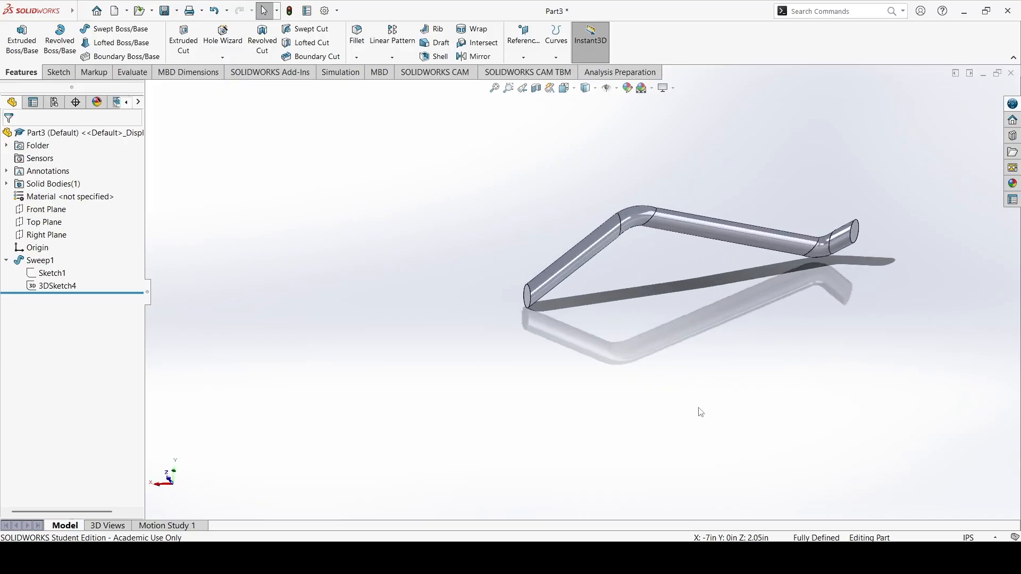